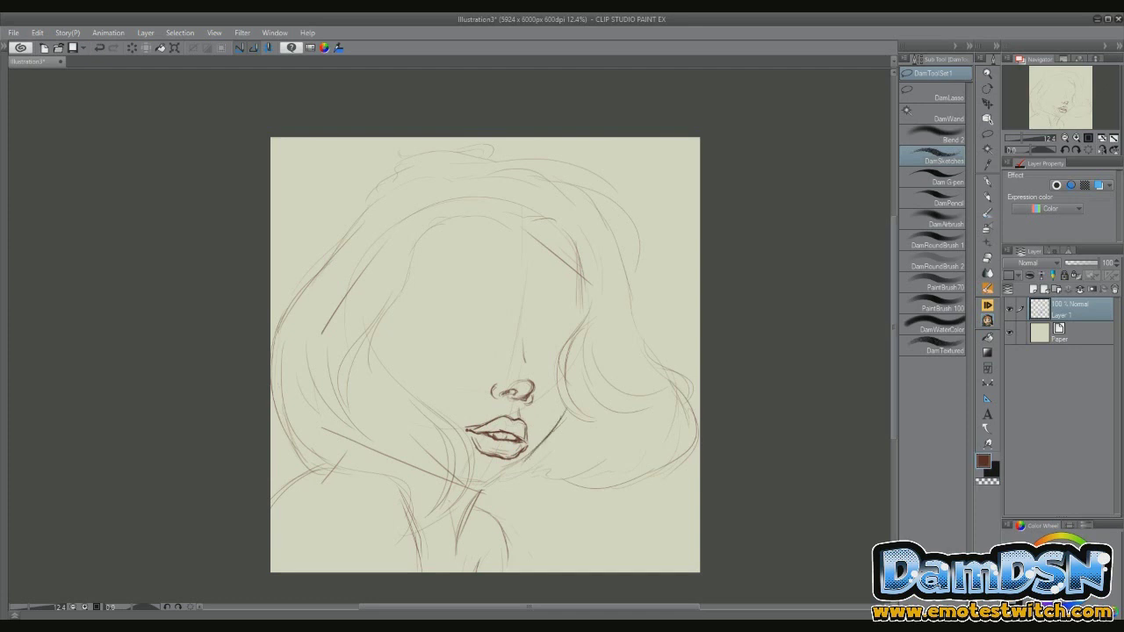
Darken the inner hair contours on both sides of the face, the forehead hairline and the far shoulder line
left_click_drag(418, 235, 353, 393)
left_click_drag(392, 272, 325, 426)
left_click_drag(345, 303, 322, 426)
left_click_drag(418, 241, 492, 197)
mouse_move(513, 220)
left_mouse_down()
mouse_move(538, 212)
mouse_move(581, 327)
left_mouse_up()
left_click_drag(469, 522, 503, 571)
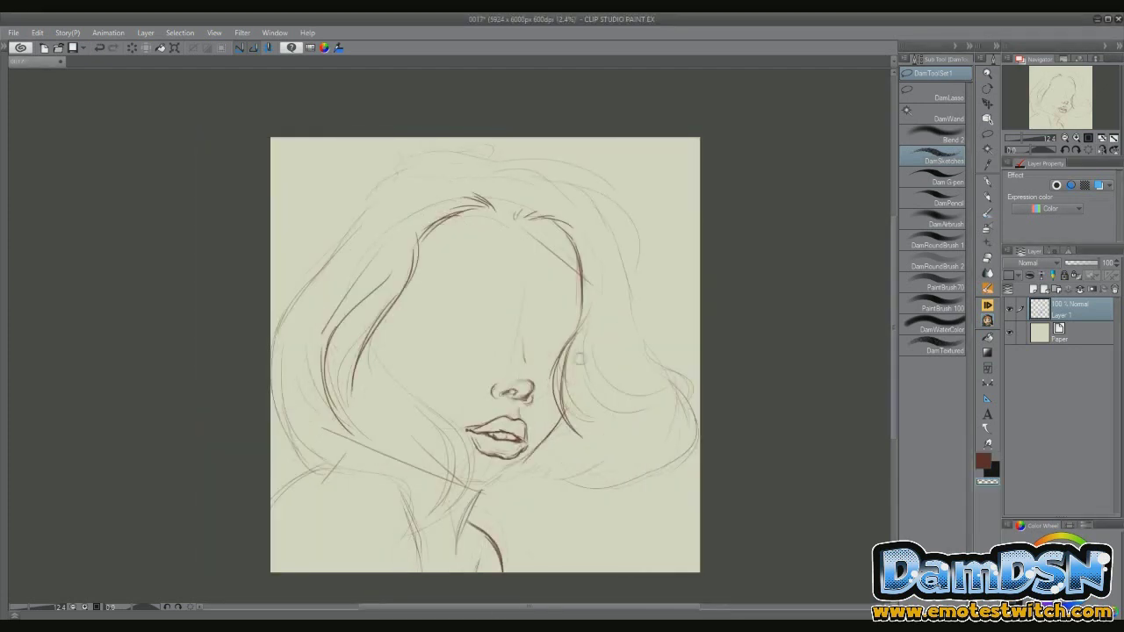
Sketch the far eyebrow and add strands to the hairline at the near temple
left_click_drag(527, 336, 578, 318)
left_click_drag(552, 326, 576, 324)
left_click_drag(455, 209, 425, 268)
left_click_drag(390, 307, 425, 292)
left_click_drag(428, 239, 360, 353)
Draw a slanted brow guide line across the face and sketch the near eyebrow along it
left_click_drag(427, 290, 494, 313)
key("ctrl+z")
left_click_drag(432, 287, 550, 317)
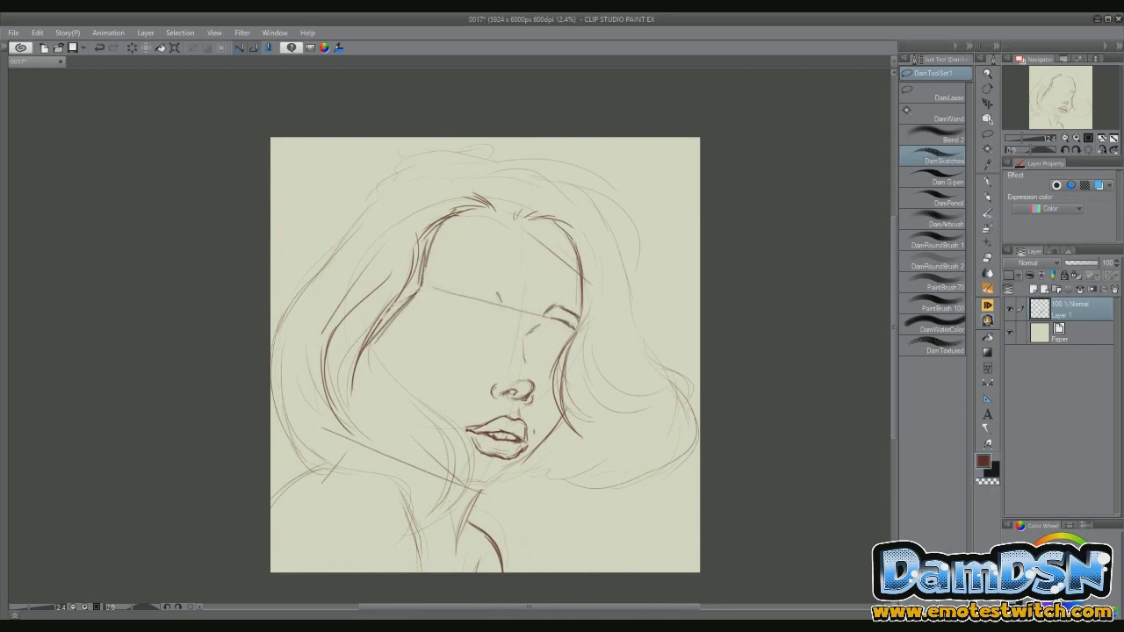
left_click_drag(422, 286, 499, 306)
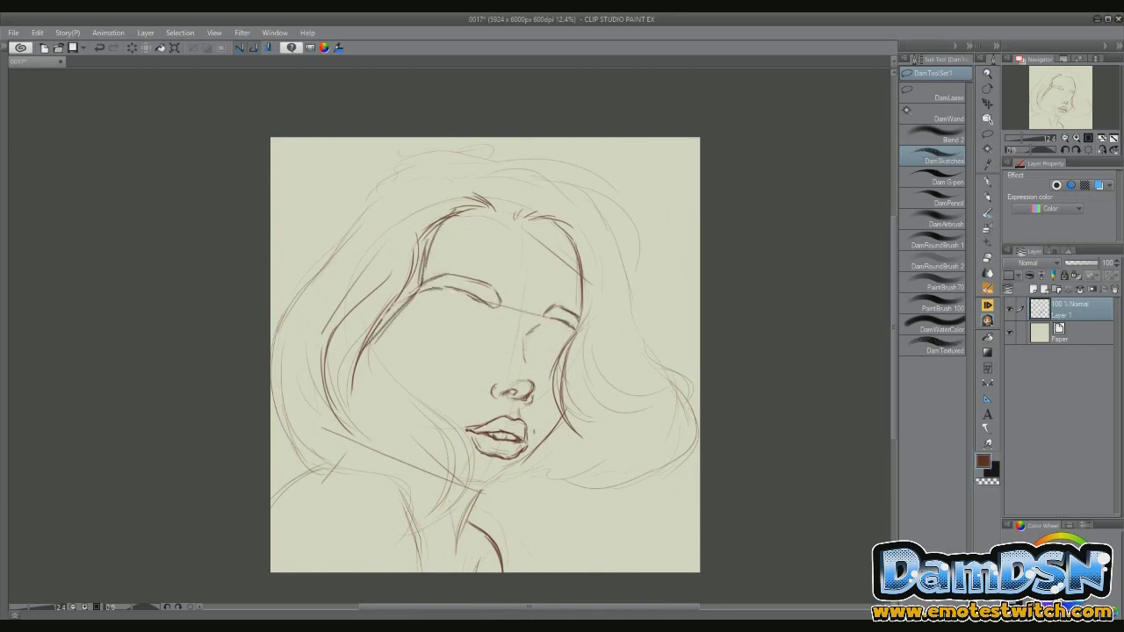
Sketch the neck line, the chin and both eyes with their lids and irises
left_click_drag(479, 492, 449, 549)
mouse_move(427, 453)
left_mouse_down()
mouse_move(477, 485)
mouse_move(549, 439)
left_mouse_up()
left_click_drag(529, 344, 567, 346)
left_click_drag(373, 317, 562, 367)
left_click_drag(407, 315, 455, 324)
left_click_drag(422, 325, 470, 346)
Mirror the canvas view and strengthen the outer hair contour, the lock beside the cheek and the near shoulder
left_click_drag(744, 313, 673, 313)
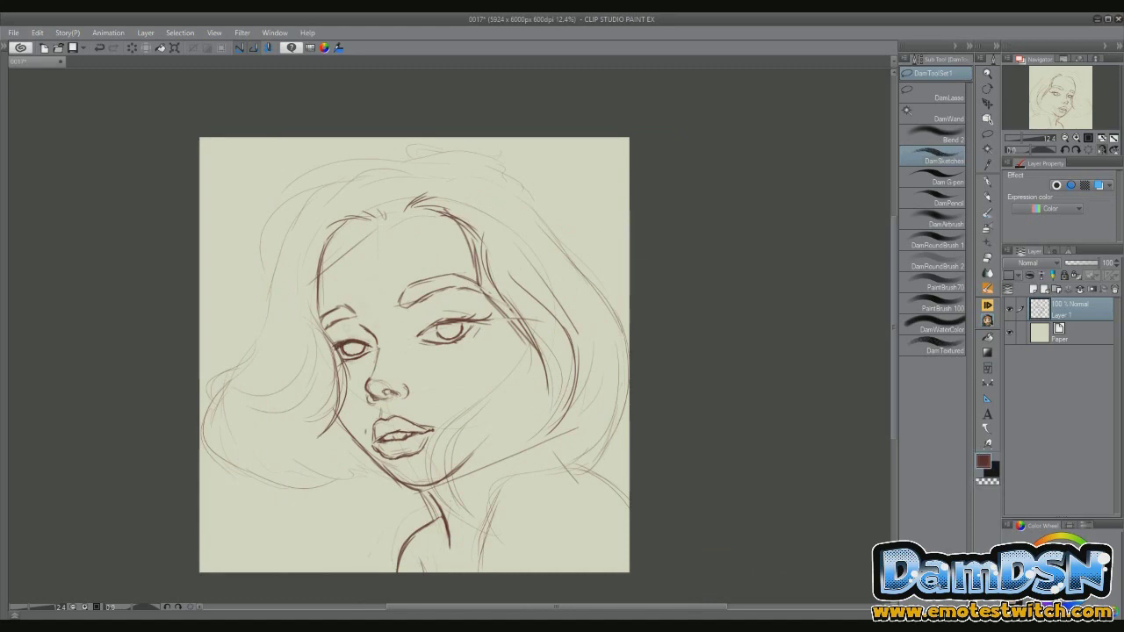
mouse_move(510, 323)
left_mouse_down()
mouse_move(518, 377)
mouse_move(435, 502)
left_mouse_up()
left_click_drag(551, 474, 498, 566)
left_click_drag(523, 193, 629, 430)
left_click_drag(629, 497, 518, 475)
left_click_drag(364, 156, 268, 256)
left_click_drag(274, 272, 211, 408)
Return the canvas to its unmirrored view and clean up the jaw and chin contour
scroll(414, 354, "down", 1)
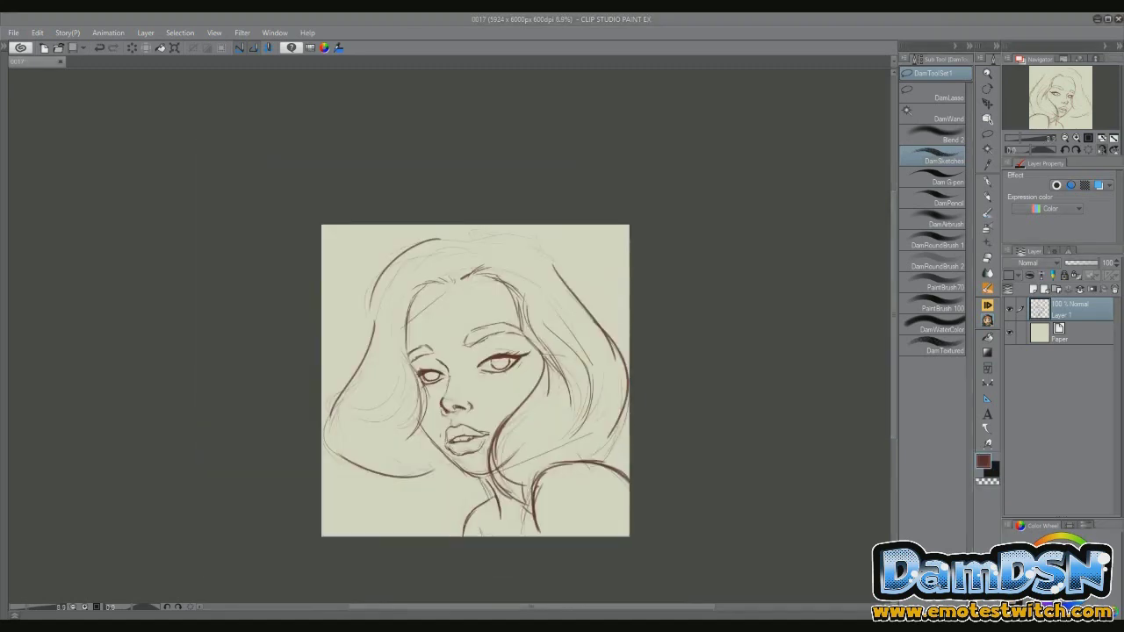
key("h")
scroll(414, 355, "up", 2)
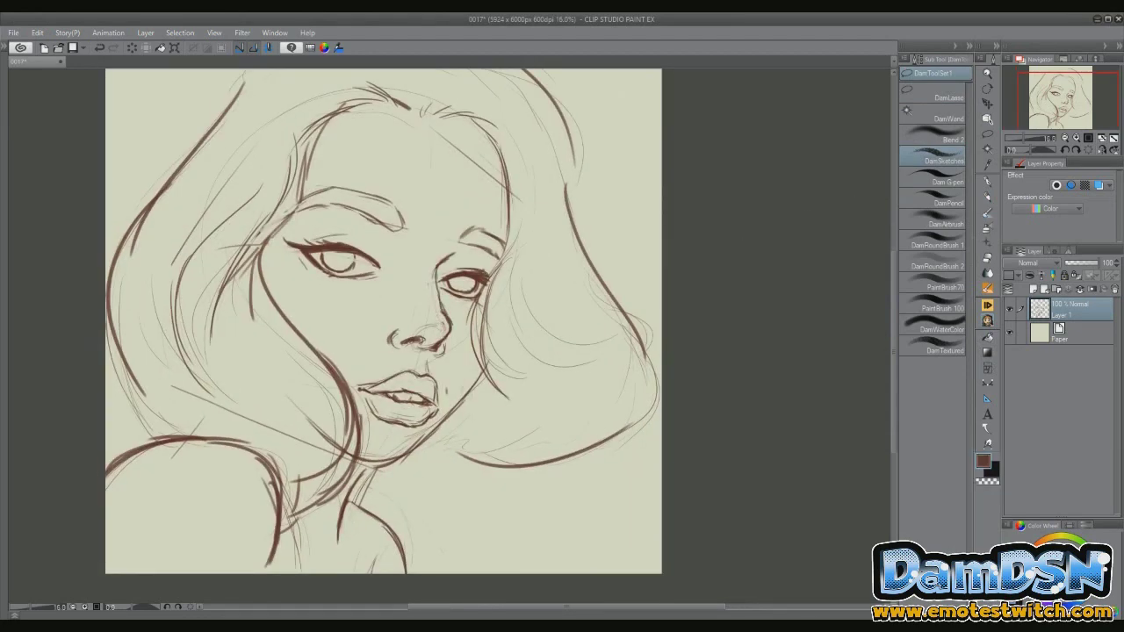
left_click_drag(443, 430, 413, 461)
left_click_drag(483, 369, 435, 438)
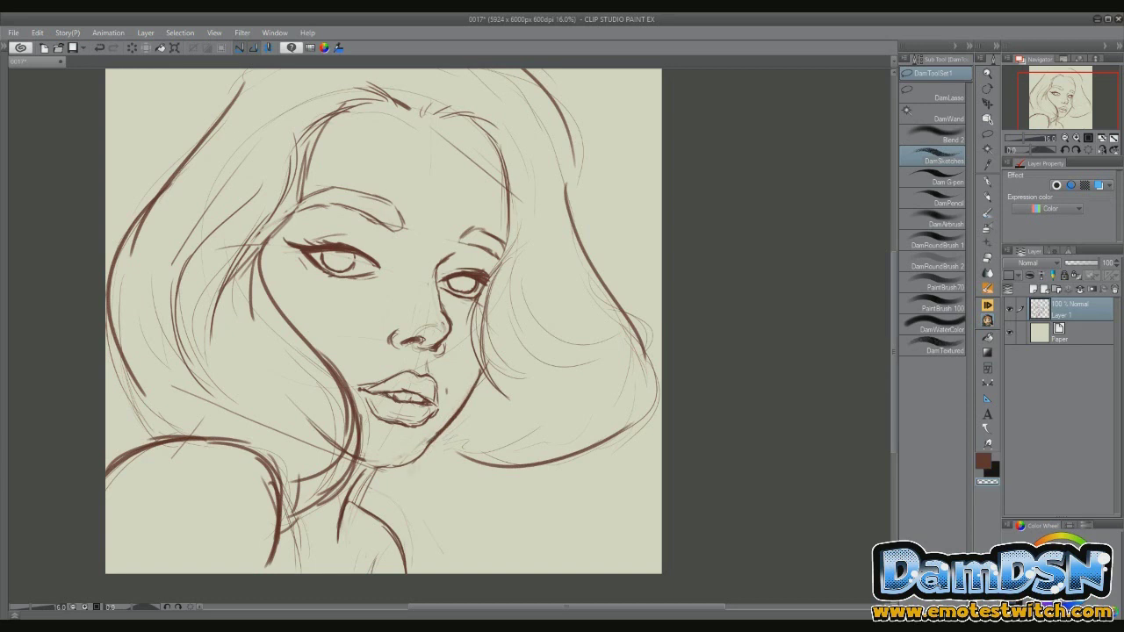
left_click_drag(379, 468, 406, 469)
Lasso the near eye and eyebrow, shift them slightly towards the nose and clear the selection
key("m")
left_click_drag(285, 233, 297, 213)
key("ctrl+d")
key("ctrl+d")
key("b")
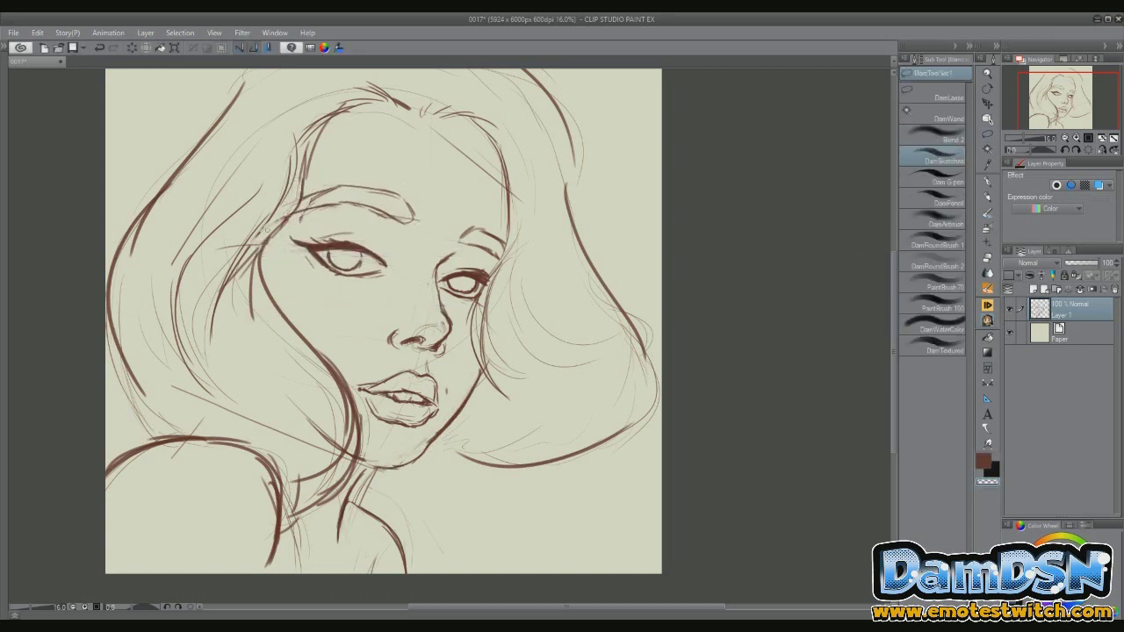
Erase the rough lines at the neck and redraw the edge where the hair meets it
mouse_move(334, 493)
left_mouse_down()
mouse_move(314, 525)
mouse_move(342, 554)
left_mouse_up()
key("c")
mouse_move(347, 482)
left_mouse_down()
mouse_move(351, 571)
mouse_move(404, 571)
mouse_move(318, 531)
left_mouse_up()
Erase the stray construction lines inside and around the hair on the far side of the face
key("c")
scroll(383, 322, "down", 1)
left_click_drag(527, 263, 459, 327)
mouse_move(342, 256)
left_mouse_down()
mouse_move(395, 204)
mouse_move(589, 228)
mouse_move(676, 474)
left_mouse_up()
mouse_move(496, 536)
left_mouse_down()
mouse_move(523, 549)
mouse_move(672, 439)
left_mouse_up()
key("c")
Redraw the outer hair contour with ragged tips along the far side's lower edge
left_click_drag(685, 351, 544, 518)
left_click_drag(527, 184, 624, 281)
left_click_drag(589, 237, 676, 430)
left_click_drag(549, 211, 606, 316)
left_click_drag(606, 290, 639, 413)
mouse_move(259, 403)
left_mouse_down()
mouse_move(257, 443)
mouse_move(299, 508)
left_mouse_up()
left_click_drag(479, 535, 544, 518)
mouse_move(562, 373)
left_mouse_down()
mouse_move(549, 466)
mouse_move(555, 448)
left_mouse_up()
left_click_drag(634, 378, 546, 481)
Thicken the hair locks framing the near cheek from the temple down to the neck
left_click_drag(567, 360, 548, 417)
left_click_drag(409, 293, 359, 412)
mouse_move(411, 446)
left_mouse_down()
mouse_move(439, 545)
mouse_move(452, 549)
left_mouse_up()
left_click_drag(382, 379, 457, 511)
left_click_drag(394, 365, 385, 400)
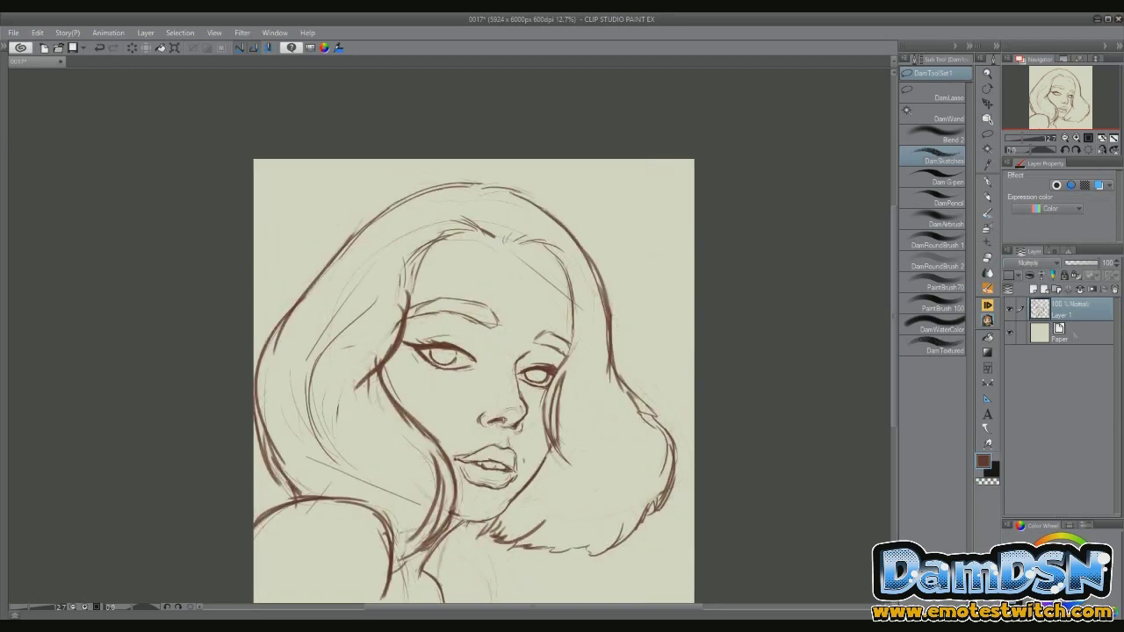
Lasso the whole figure and fill it with a skin tone on a new layer beneath the Multiply sketch layer
key("m")
mouse_move(254, 360)
left_mouse_down()
mouse_move(264, 597)
mouse_move(449, 580)
mouse_move(551, 500)
mouse_move(659, 456)
mouse_move(481, 139)
mouse_move(379, 163)
left_mouse_up()
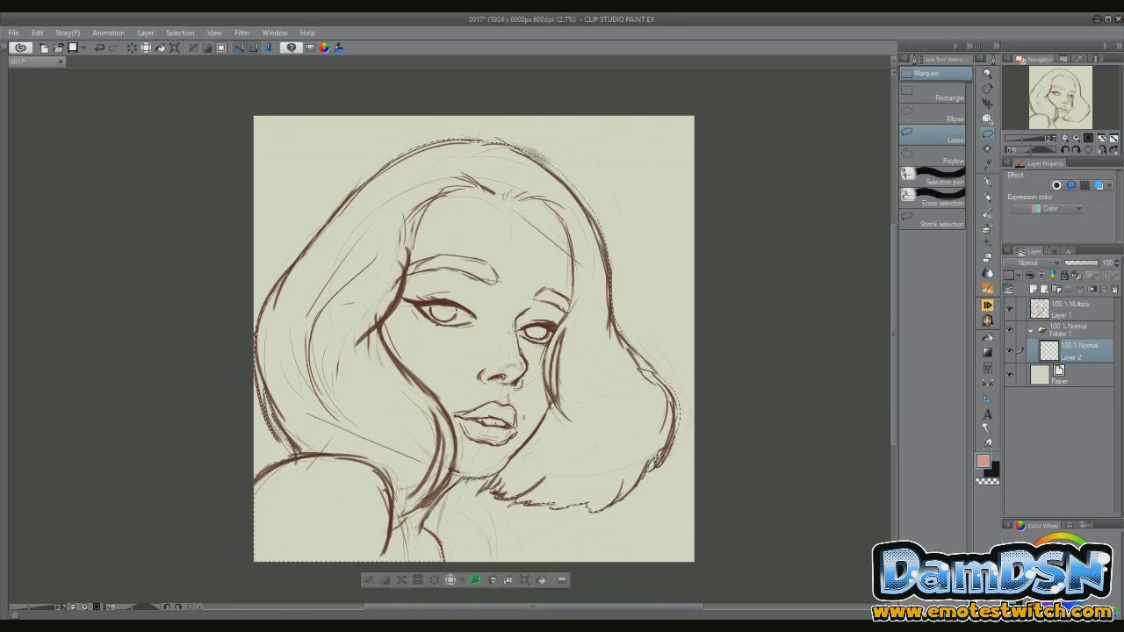
scroll(526, 158, "up", 5)
scroll(527, 158, "down", 6)
key("alt+Delete")
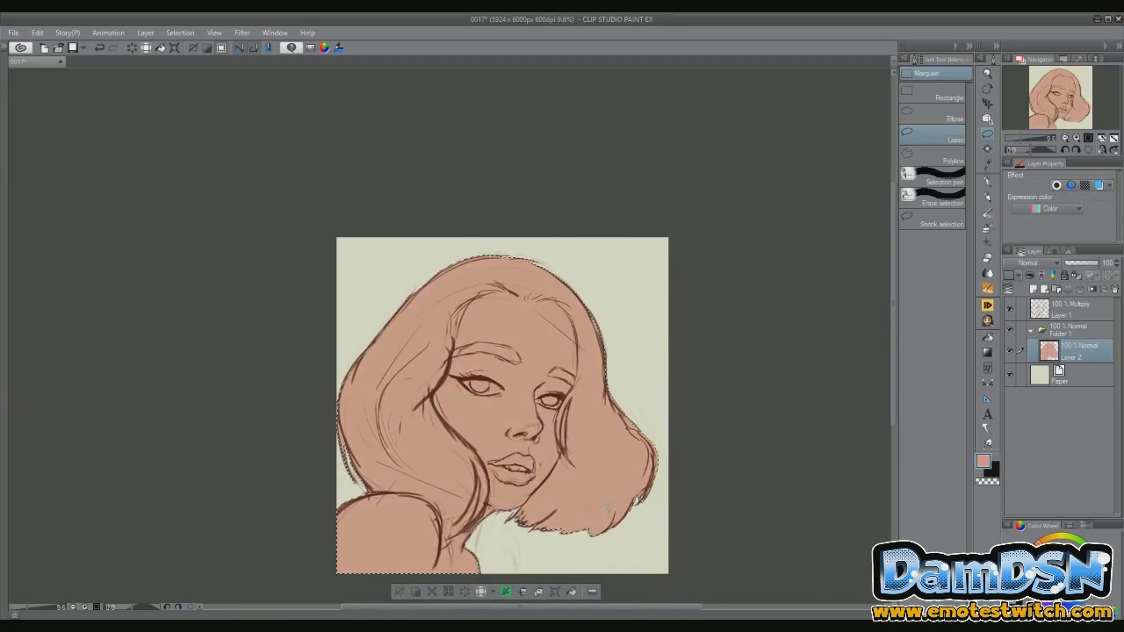
Limit the selection to the hair, fill it with dark navy on a new layer above the skin, and deselect
scroll(334, 536, "up", 3)
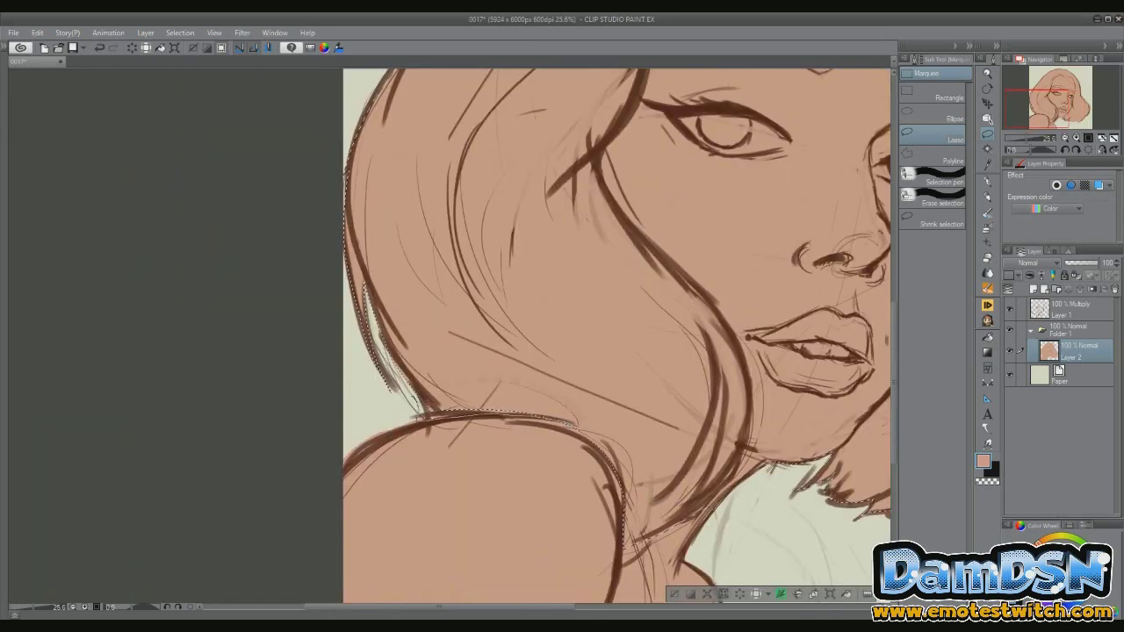
scroll(77, 593, "down", 3)
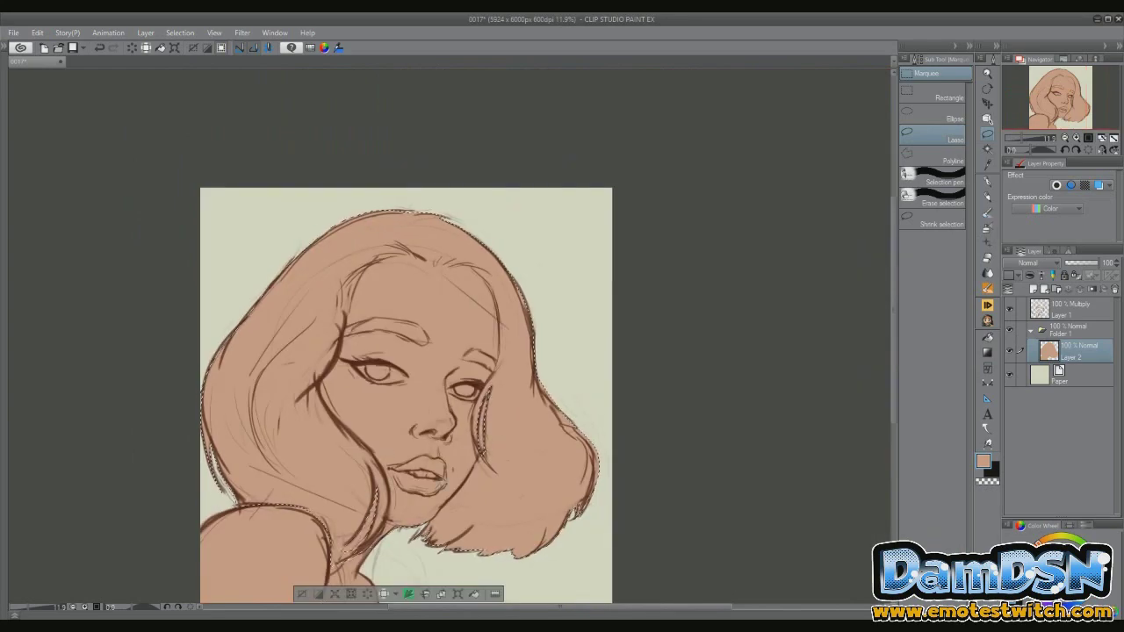
left_click_drag(349, 303, 499, 351)
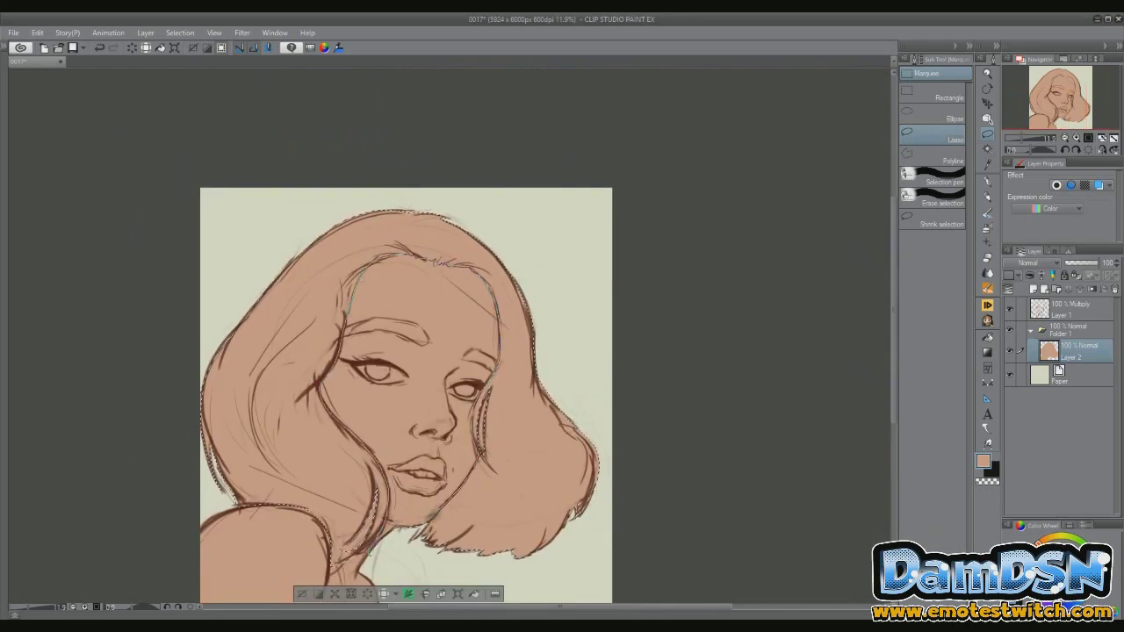
key("ctrl+shift+n")
key("alt+BackSpace")
key("ctrl+d")
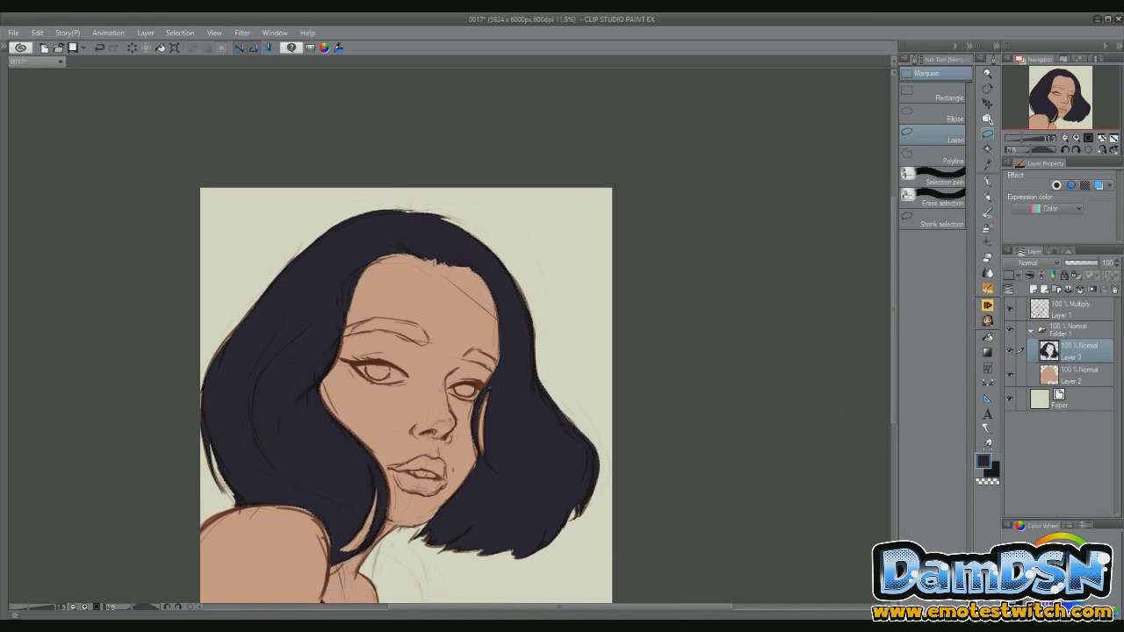
Add a clipped Glow dodge layer above the sketch and airbrush orange over the far eye, nose, lips and neck lines
key("p")
scroll(406, 396, "down", 2)
scroll(405, 395, "up", 5)
scroll(444, 349, "down", 5)
key("ctrl+shift+n")
key("b")
left_click_drag(484, 339, 514, 348)
left_click_drag(376, 463, 369, 527)
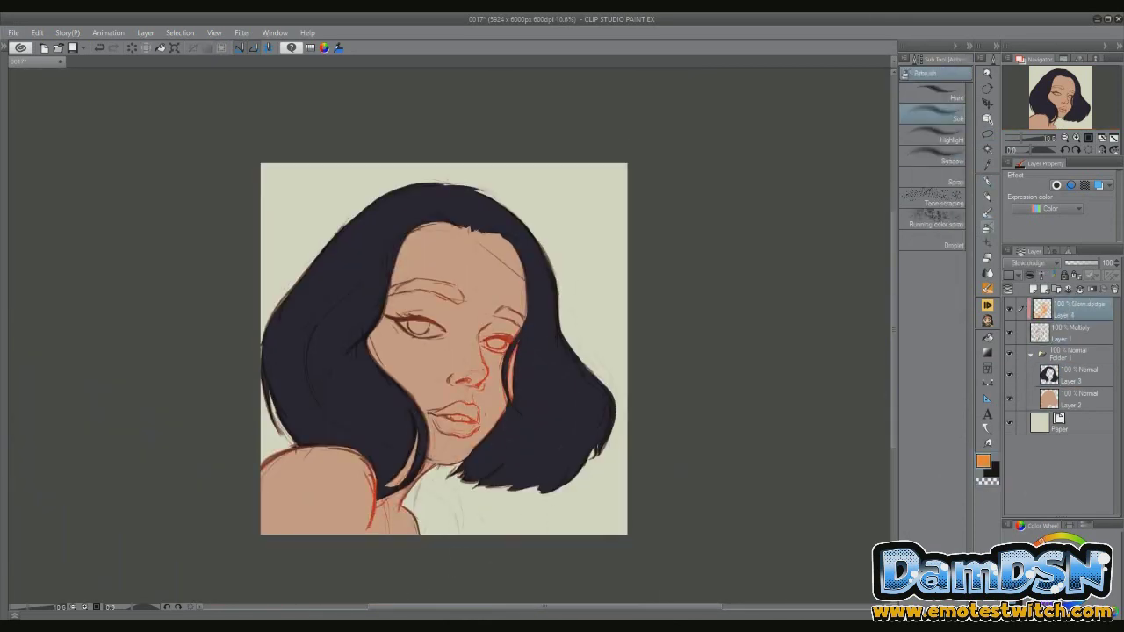
Add a clipped Overlay layer above the skin fill and airbrush lavender and orange tints over the shoulder and face
key("ctrl+shift+n")
key("b")
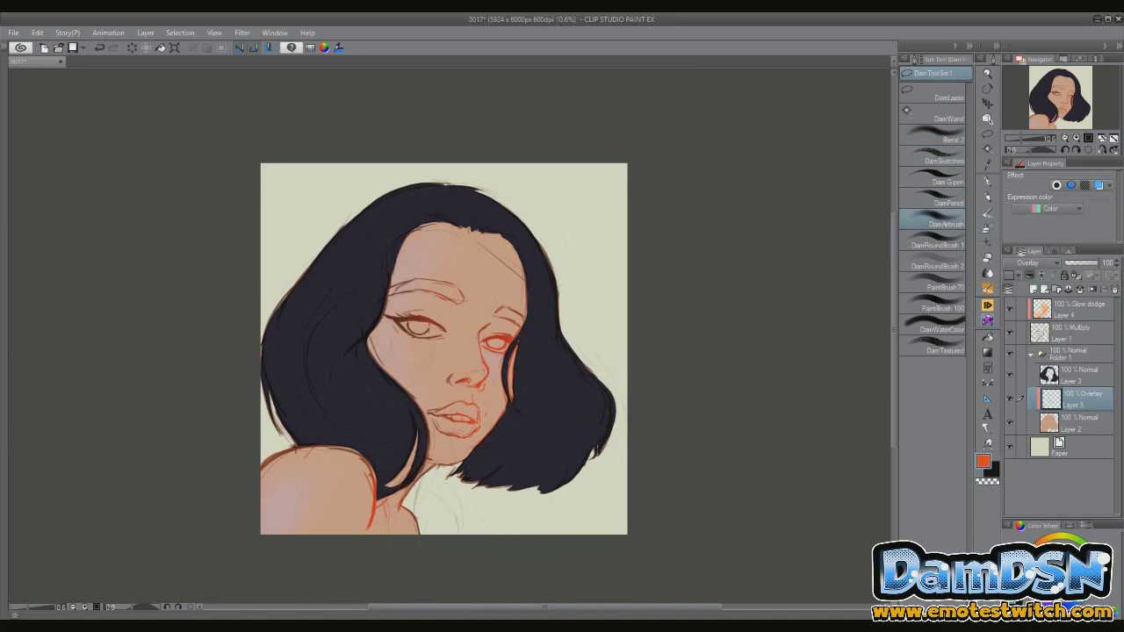
scroll(494, 450, "up", 1)
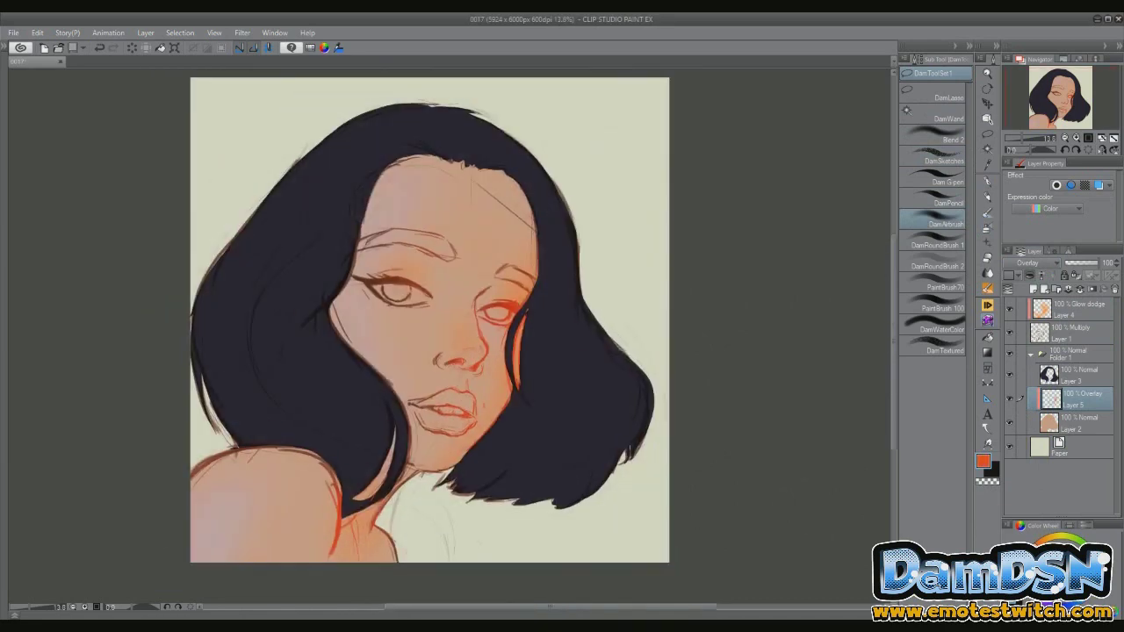
Redraw the forehead hairline on the Multiply sketch layer with DamSketches and erase the stray lines beside the neck
key("alt+]")
key("alt+]")
key("alt+]")
left_click(385, 202, "alt")
left_click(933, 159)
mouse_move(378, 180)
left_mouse_down()
mouse_move(465, 174)
mouse_move(531, 268)
mouse_move(520, 198)
left_mouse_up()
left_click(527, 210, "alt")
left_click_drag(522, 192, 488, 218)
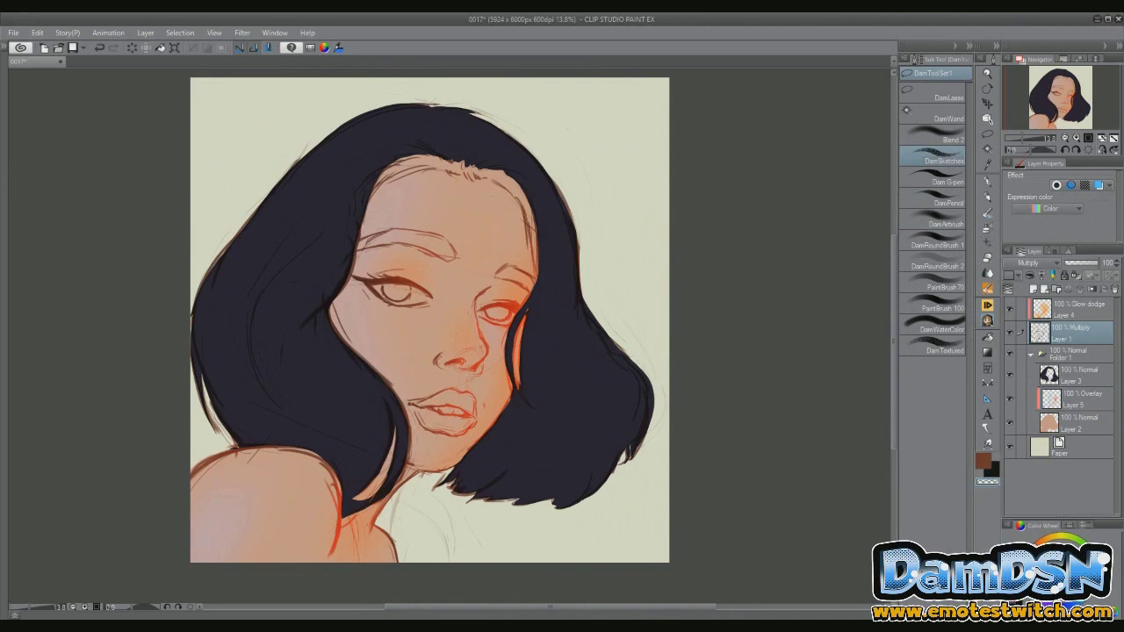
left_click(427, 490, "alt")
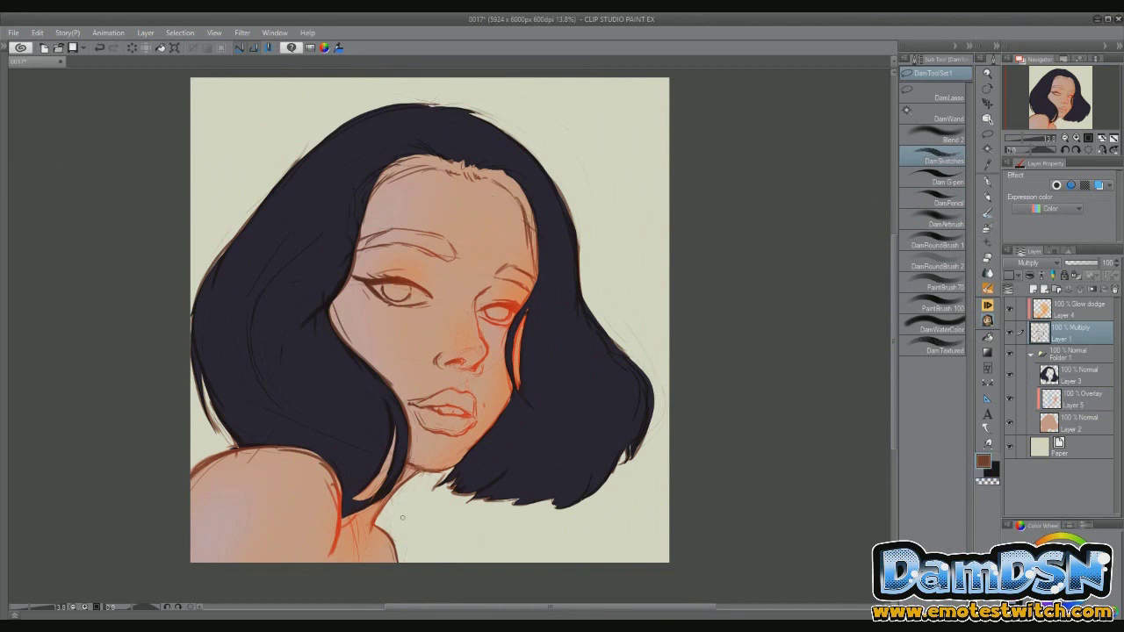
Sketch loose strands along the near cheek, the forehead hairline and the far side of the hair
mouse_move(359, 249)
left_mouse_down()
mouse_move(367, 360)
mouse_move(386, 379)
left_mouse_up()
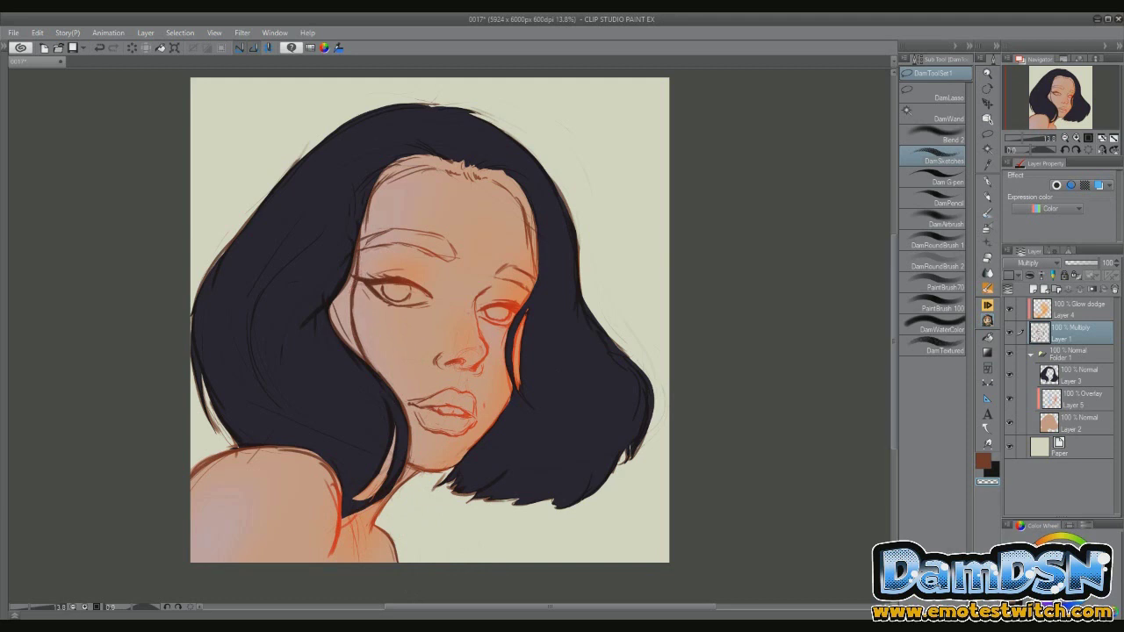
left_click_drag(355, 279, 348, 327)
left_click_drag(377, 167, 452, 156)
mouse_move(581, 251)
left_mouse_down()
mouse_move(596, 316)
mouse_move(634, 350)
left_mouse_up()
Extend the navy hair fill over the forehead and temple edges on the hair layer with DamPencil
left_click(1078, 373)
left_click(939, 203)
left_click_drag(357, 248, 341, 369)
mouse_move(467, 165)
left_mouse_down()
mouse_move(372, 192)
mouse_move(487, 179)
mouse_move(531, 208)
left_mouse_up()
left_click_drag(520, 199, 535, 287)
left_click_drag(509, 179, 522, 191)
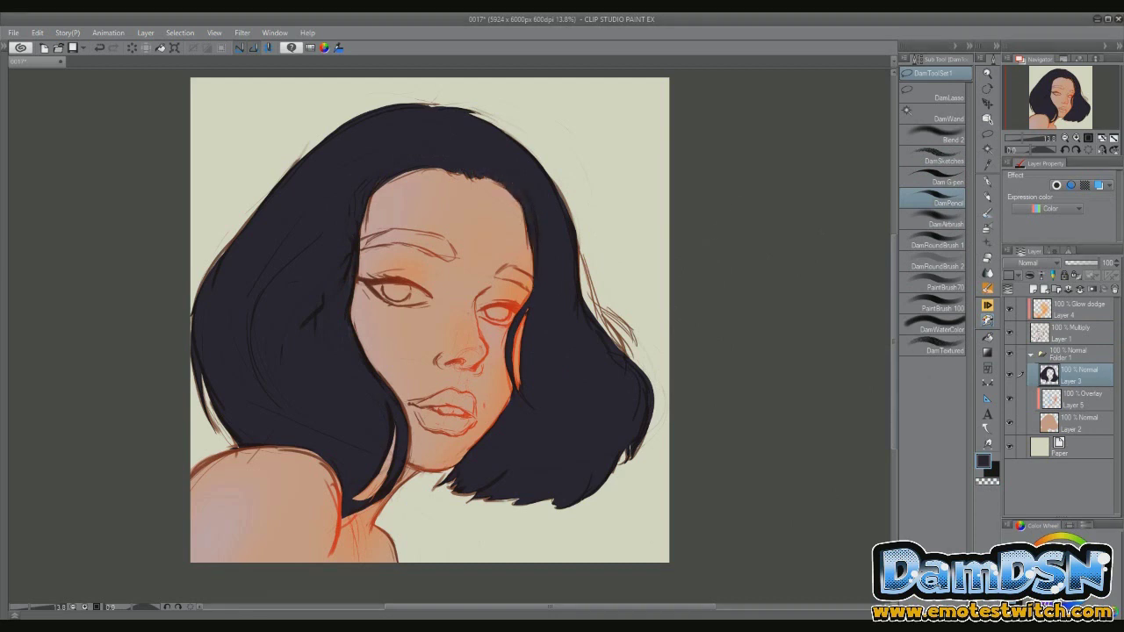
Paint loose flyaway strands along the crown and the far side of the hair
left_click_drag(582, 249, 616, 351)
left_click_drag(602, 312, 634, 343)
mouse_move(420, 98)
left_mouse_down()
mouse_move(349, 105)
mouse_move(313, 143)
left_mouse_up()
left_click_drag(474, 112, 612, 232)
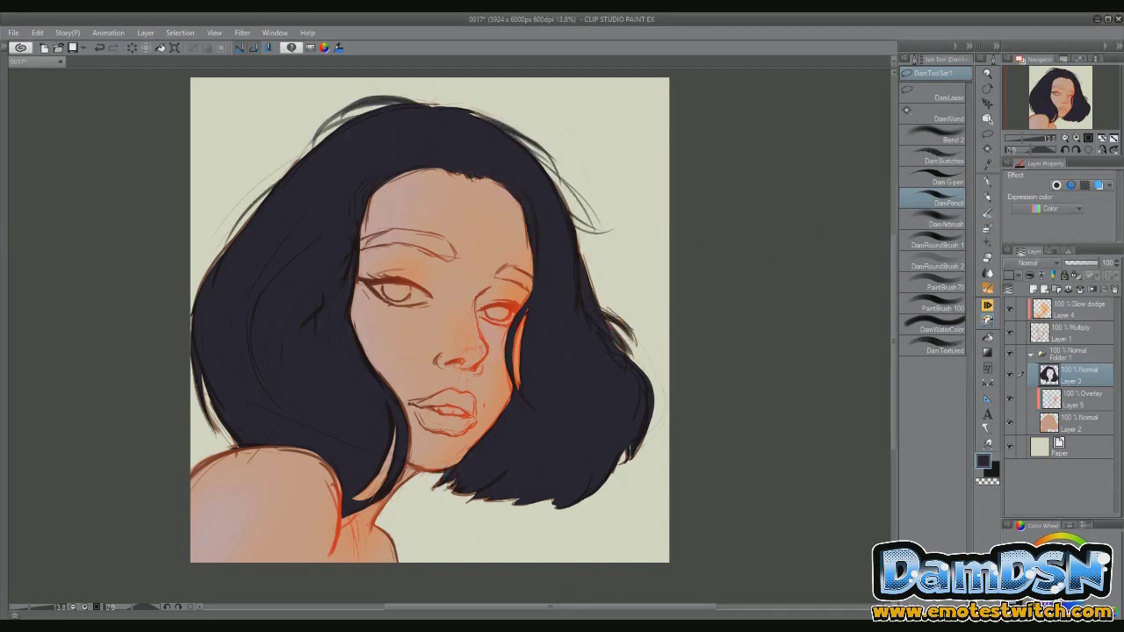
Hide the Paper layer and create a merged copy of the painted layers
left_click(1052, 405)
key("ctrl+shift+alt+e")
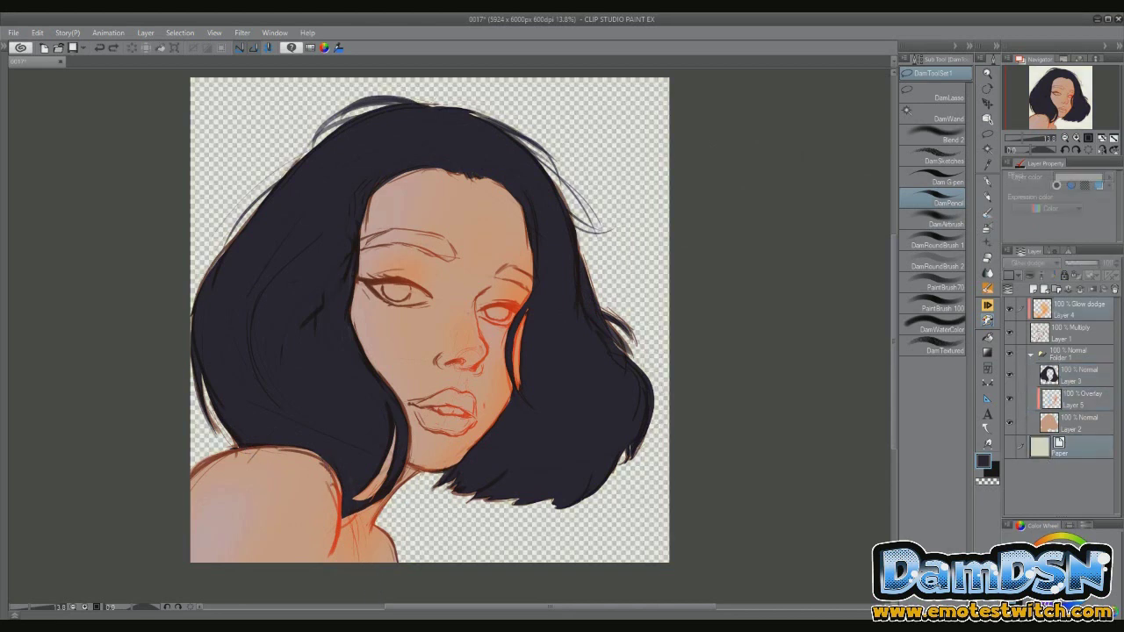
Shade the eyelids, eye sockets and nose with PaintBrush 100 on a new layer clipped to the skin fill
left_click(936, 307)
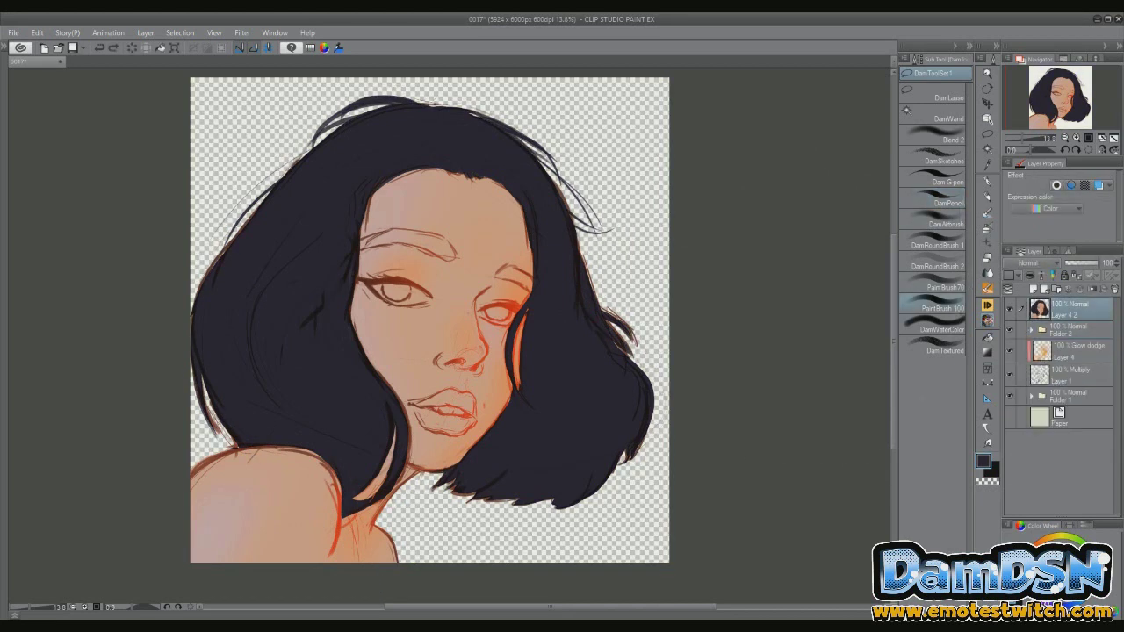
left_click(421, 264, "alt")
left_click_drag(400, 277, 443, 268)
mouse_move(365, 255)
left_mouse_down()
mouse_move(435, 285)
mouse_move(513, 288)
left_mouse_up()
left_click_drag(435, 347, 488, 374)
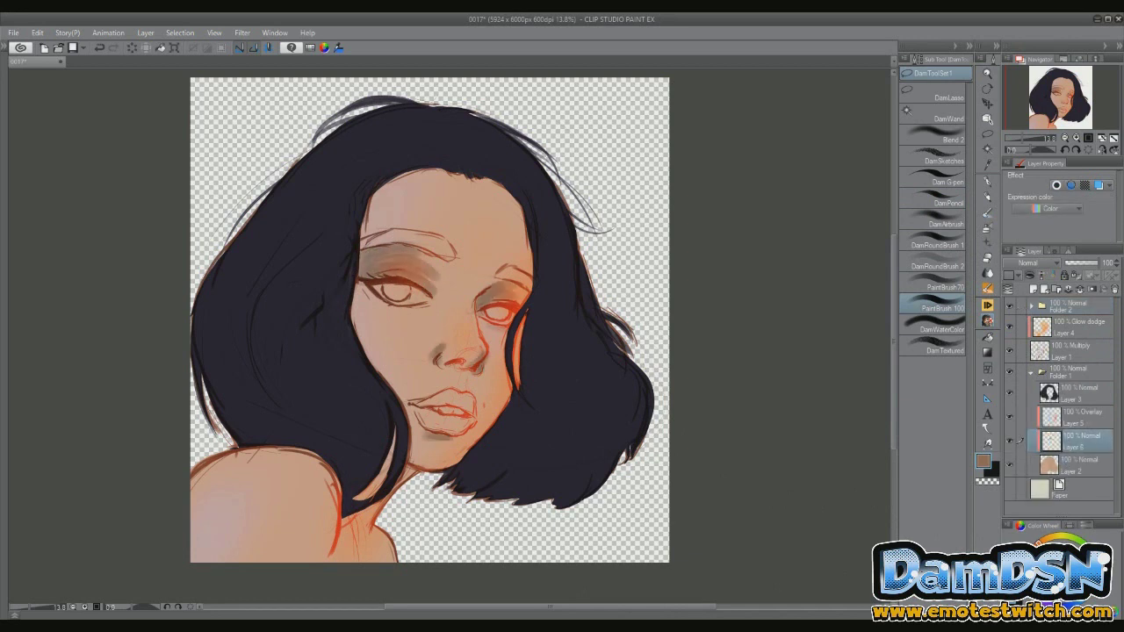
Paint shadows along the far cheek's hair edge, the near shoulder, the neck and the chest
left_click_drag(516, 318, 523, 387)
left_click_drag(204, 509, 303, 450)
mouse_move(378, 439)
left_mouse_down()
mouse_move(439, 514)
mouse_move(356, 499)
left_mouse_up()
left_click(377, 444, "alt")
left_click_drag(331, 490, 327, 558)
left_click_drag(351, 521, 323, 562)
left_click_drag(390, 527, 367, 555)
Deepen the shadows under the lower lip, beside the nose and around both eyes, sampling nearby skin tones
left_click_drag(423, 430, 453, 439)
mouse_move(474, 376)
left_mouse_down()
mouse_move(458, 384)
mouse_move(482, 368)
left_mouse_up()
left_click_drag(477, 289, 492, 309)
mouse_move(369, 219)
left_mouse_down()
mouse_move(406, 200)
mouse_move(369, 263)
mouse_move(439, 320)
left_mouse_up()
left_click(427, 309, "alt")
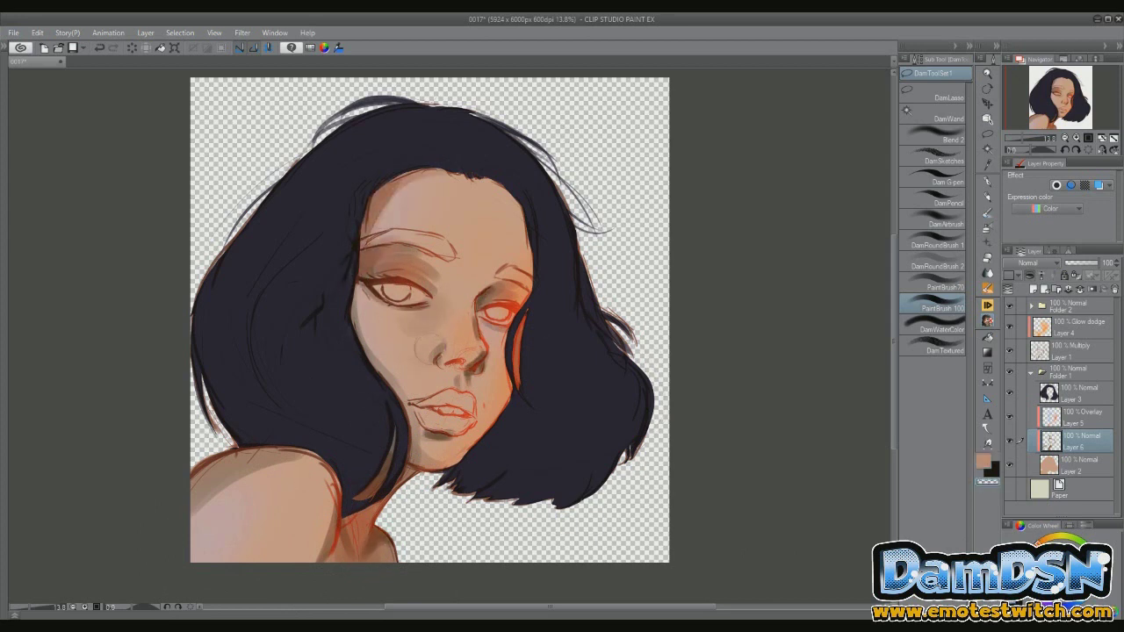
Paint cool tones onto the far side of the forehead and airbrush a reddish blush on the near cheek and eyelids
left_click_drag(518, 189, 465, 263)
left_click_drag(470, 224, 496, 242)
left_click(944, 220)
left_click(510, 303, "alt")
left_click_drag(378, 326, 406, 344)
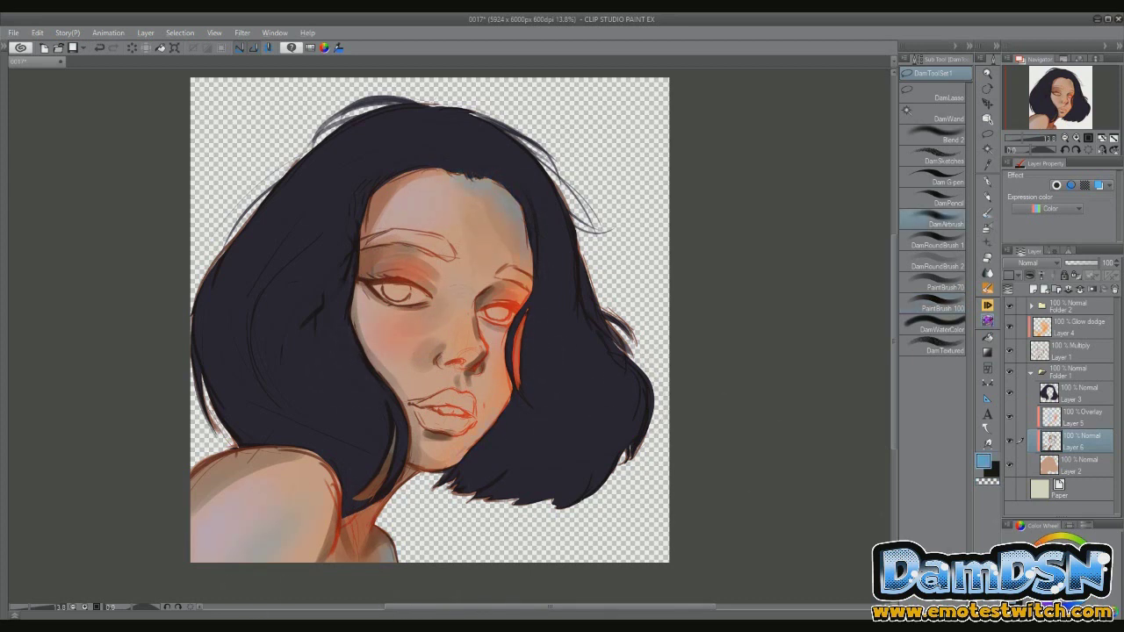
Add a new layer above the hair and paint the lips pink and the eye areas with PaintBrush70
key("ctrl+shift+n")
left_click(944, 287)
mouse_move(420, 406)
left_mouse_down()
mouse_move(469, 423)
mouse_move(472, 409)
left_mouse_up()
left_click_drag(374, 291, 495, 318)
Paint both eyebrows in the sampled dark hair colour and fill both irises with olive green
left_click(395, 175, "alt")
mouse_move(362, 244)
left_mouse_down()
mouse_move(444, 239)
mouse_move(452, 253)
mouse_move(527, 266)
mouse_move(532, 291)
left_mouse_up()
left_click_drag(388, 291, 409, 293)
left_click_drag(484, 312, 508, 313)
left_click_drag(385, 290, 411, 295)
left_click(497, 313, "alt")
left_click_drag(490, 315, 508, 314)
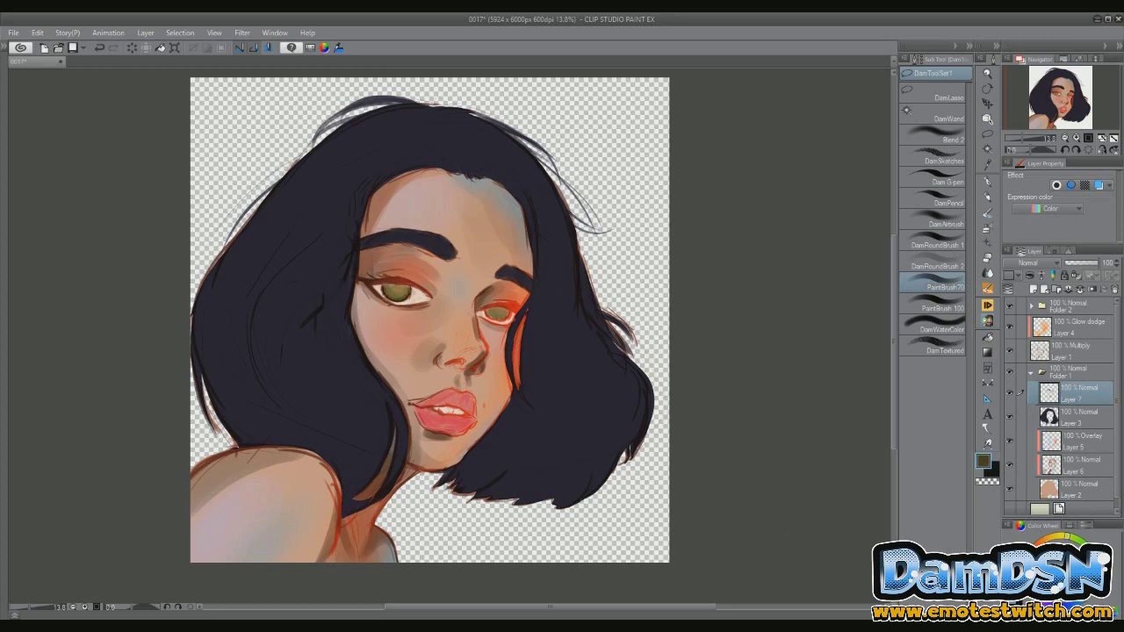
Paint the pupils, iris shading and highlights in both eyes, and lower the Multiply sketch layer's opacity to 53%
left_click(391, 279, "alt")
left_click_drag(393, 288, 405, 293)
left_click_drag(385, 283, 411, 286)
left_click_drag(497, 309, 513, 309)
left_click(394, 282, "alt")
left_click_drag(390, 279, 397, 286)
left_click(393, 290, "alt")
left_click_drag(386, 290, 411, 298)
left_click(392, 292, "alt")
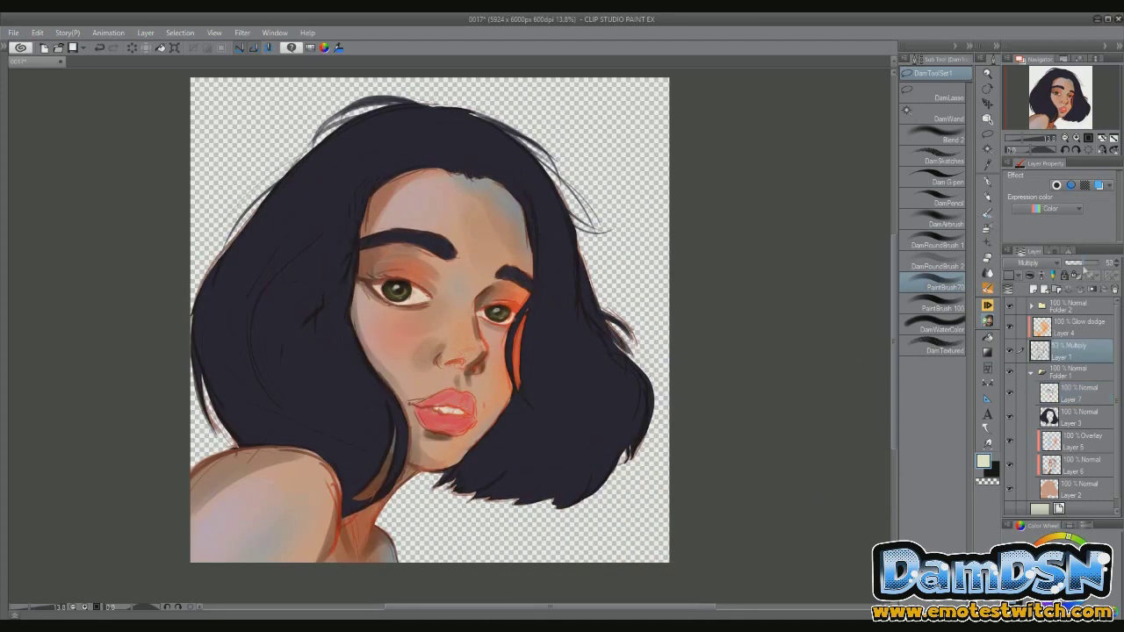
Paint sampled skin tones over the eye contours, nose and near cheek on the clipped shading layer
left_click(1045, 468)
left_click(360, 299, "alt")
mouse_move(355, 289)
left_mouse_down()
mouse_move(387, 369)
mouse_move(418, 325)
mouse_move(474, 356)
left_mouse_up()
left_click(412, 318, "alt")
left_click(387, 430, "alt")
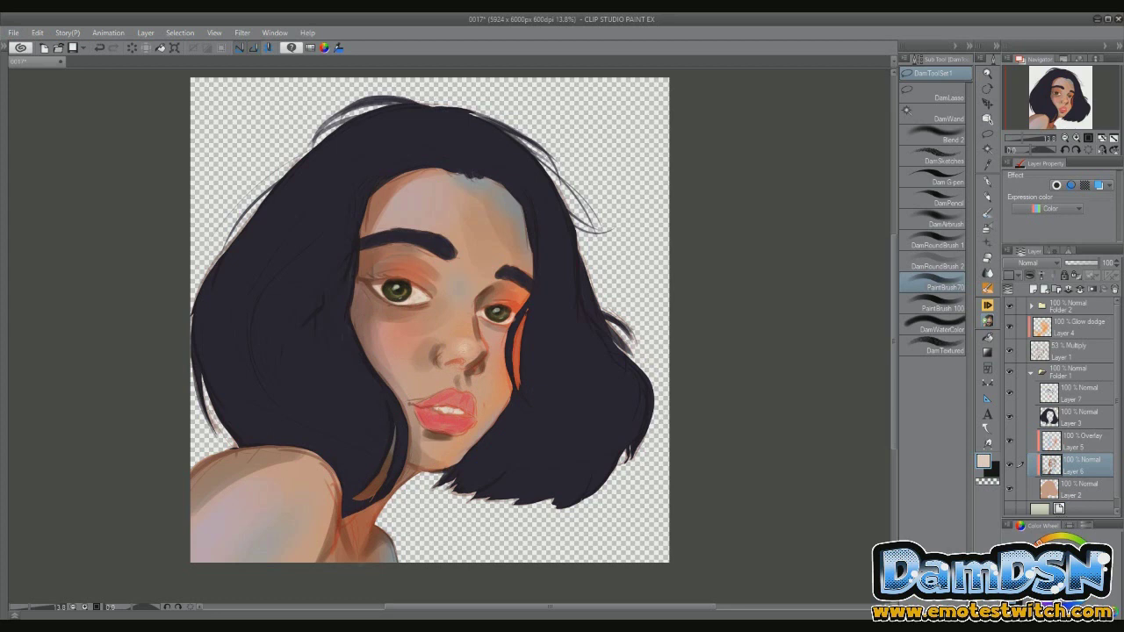
Blend the shoulder and upper forehead with sampled skin tones on the clipped shading layer
left_click_drag(263, 502, 215, 546)
left_click_drag(431, 176, 457, 189)
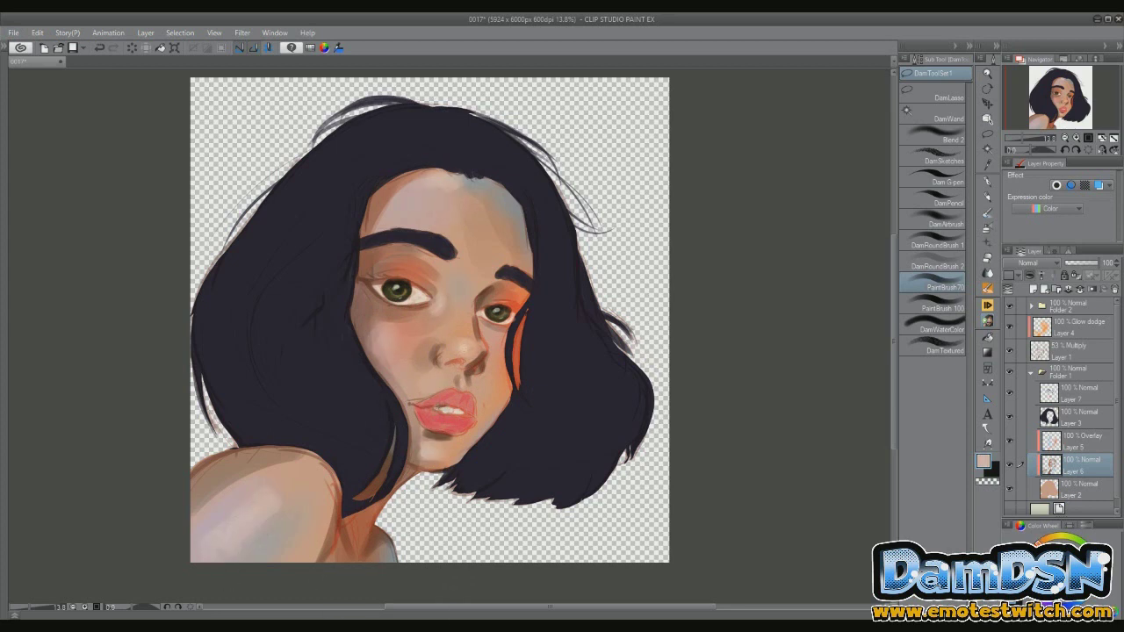
left_click(441, 405, "alt")
left_click(408, 245, "alt")
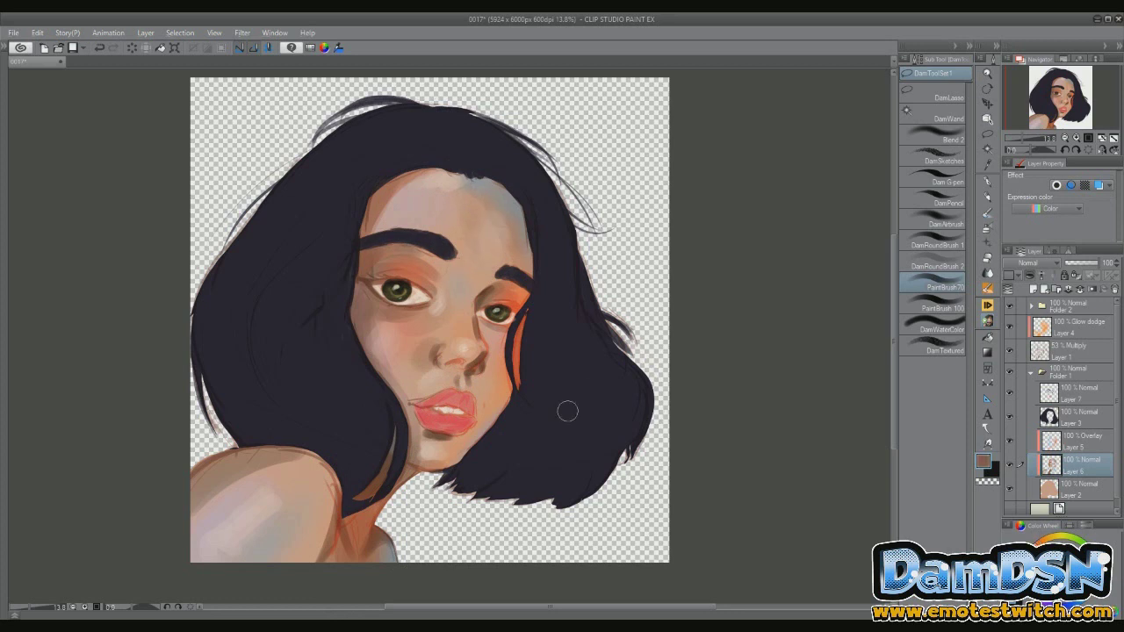
Add a new clipped layer above the skin shading layer and paint sampled skin tones between the nose and mouth
left_click(1071, 305)
left_click(1080, 395)
left_click(1080, 464)
key("ctrl+shift+n")
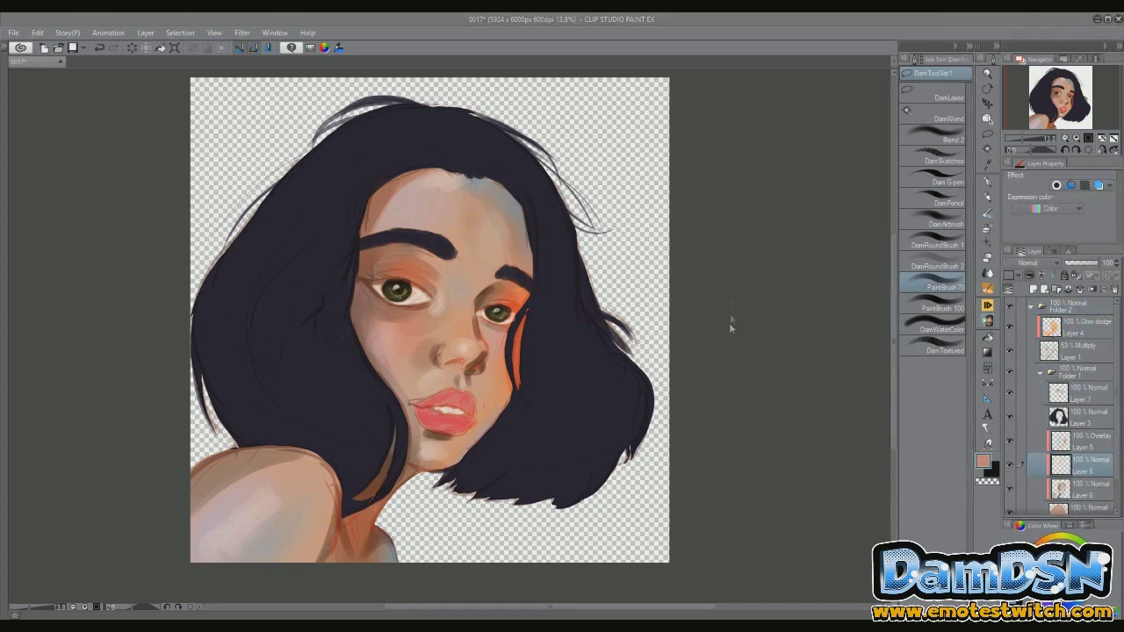
left_click(465, 446, "alt")
left_click(469, 383, "alt")
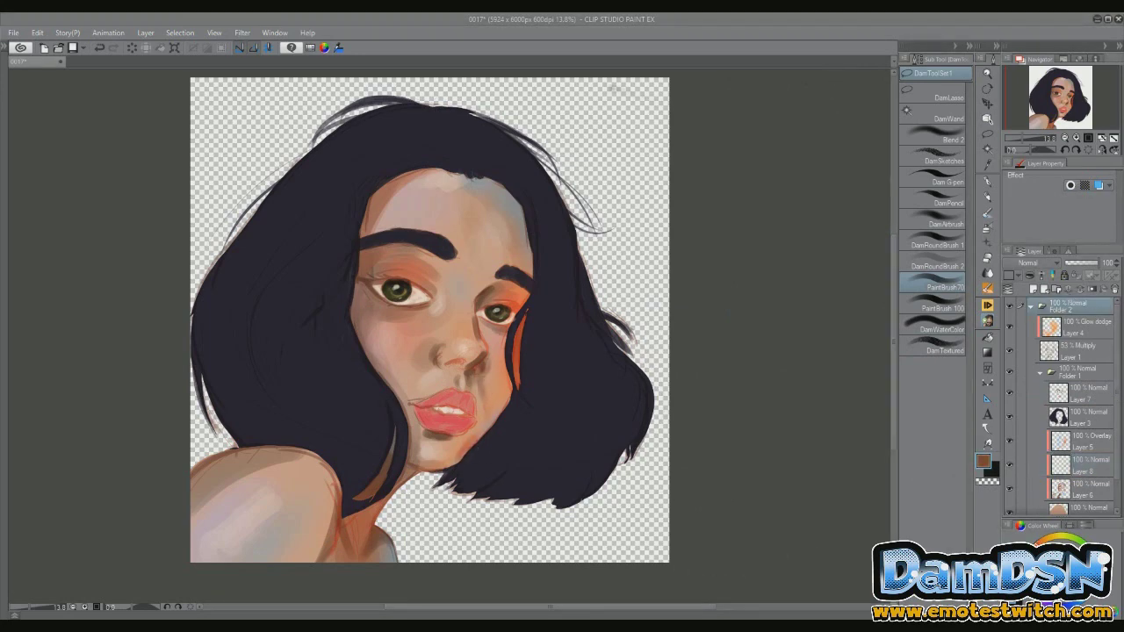
Create a merged copy of the whole portrait folder and refine the nose and its shadow with sampled tones
key("ctrl+shift+alt+e")
left_click_drag(479, 392, 528, 400)
left_click(529, 401, "alt")
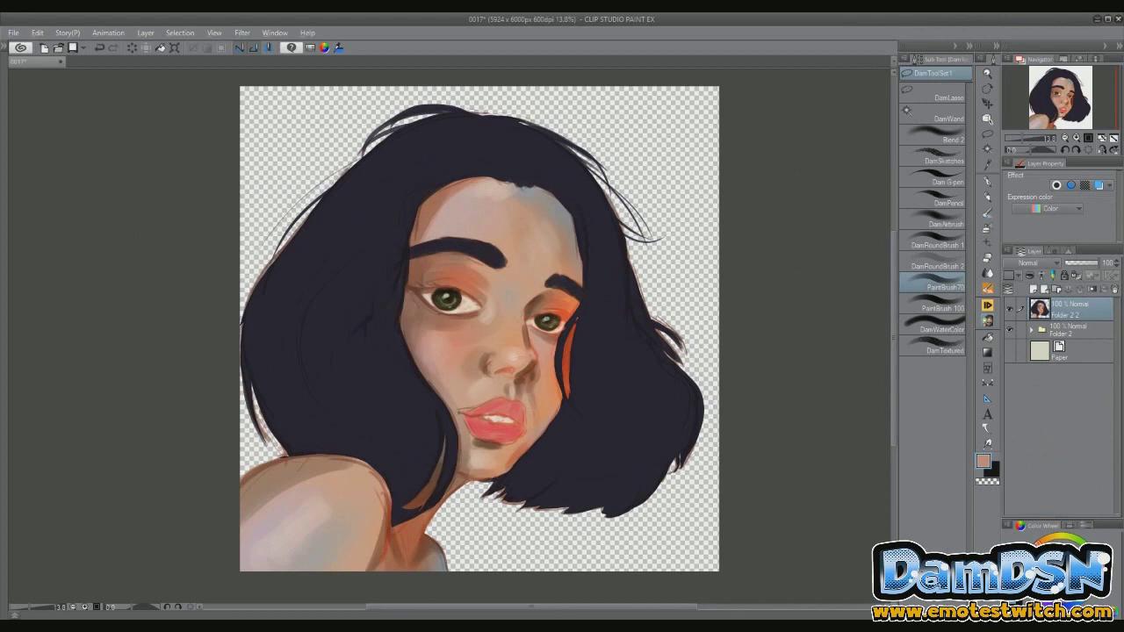
left_click(532, 355, "alt")
left_click(533, 348, "alt")
left_click(527, 327, "alt")
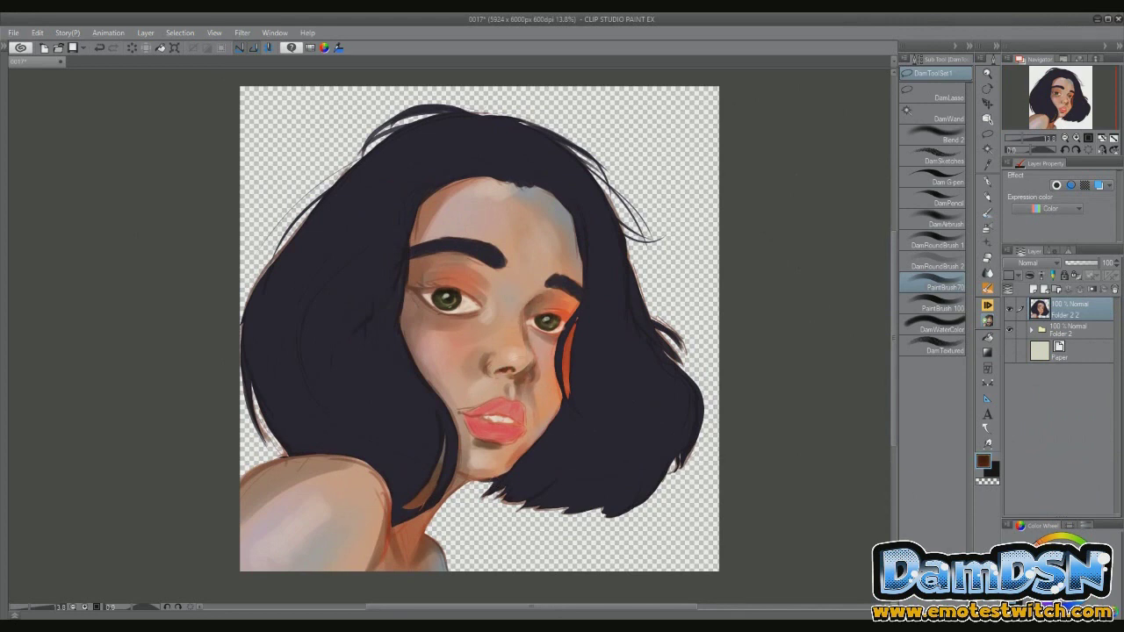
left_click(522, 388, "alt")
left_click(519, 368, "alt")
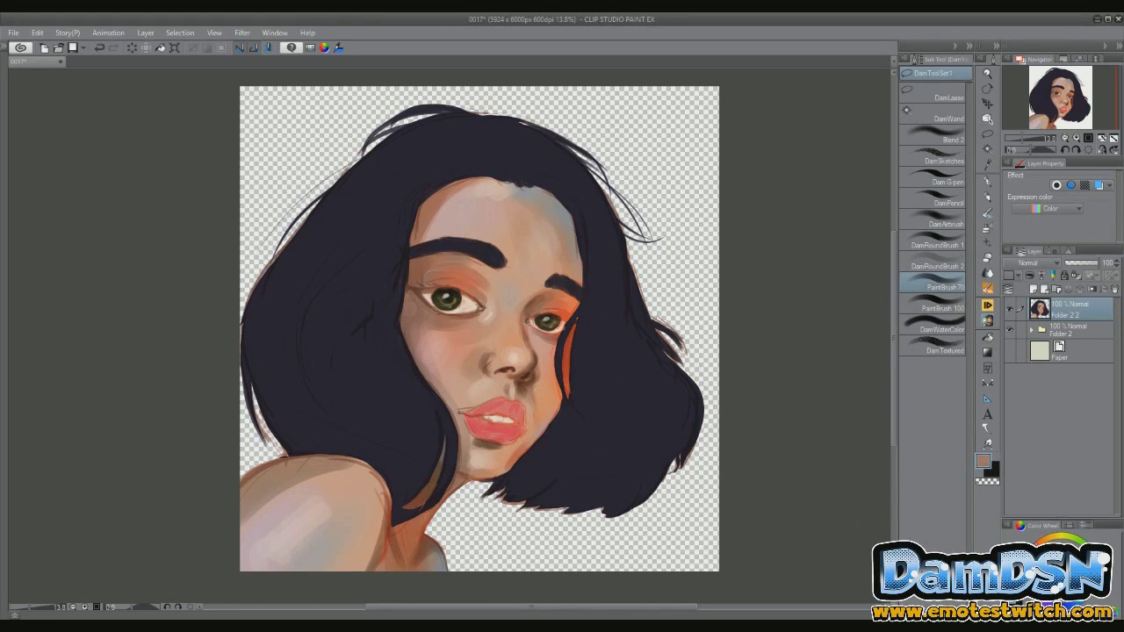
Draw black winged eyeliner along both upper eyelids with DamPencil and duplicate the merged portrait layer
left_click(936, 202)
left_click_drag(465, 292, 408, 283)
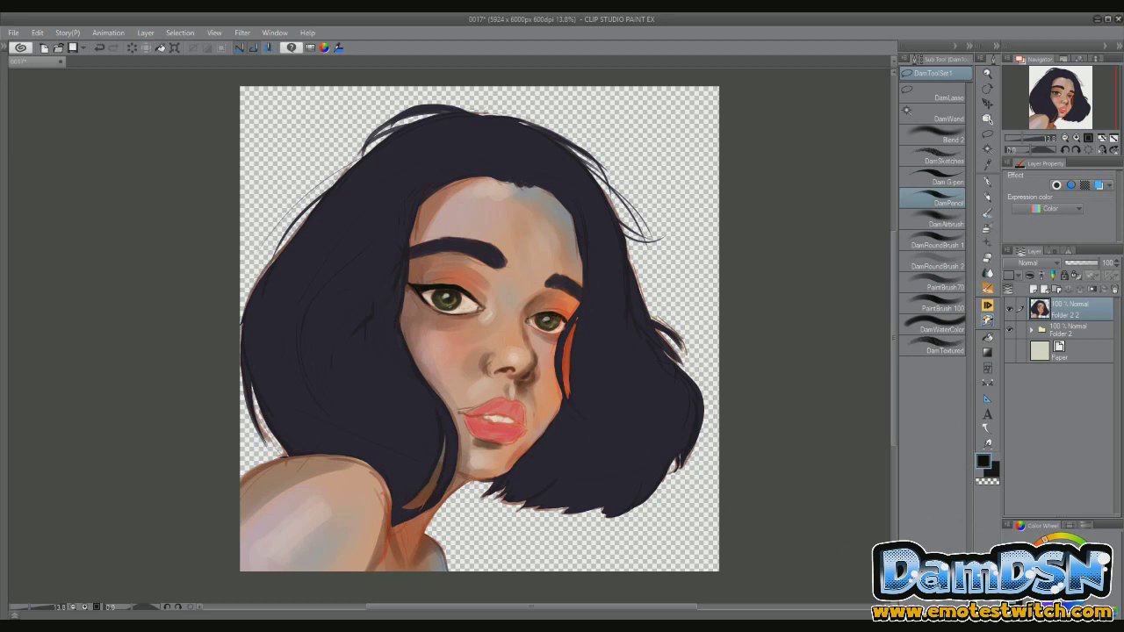
key("ctrl+alt+d")
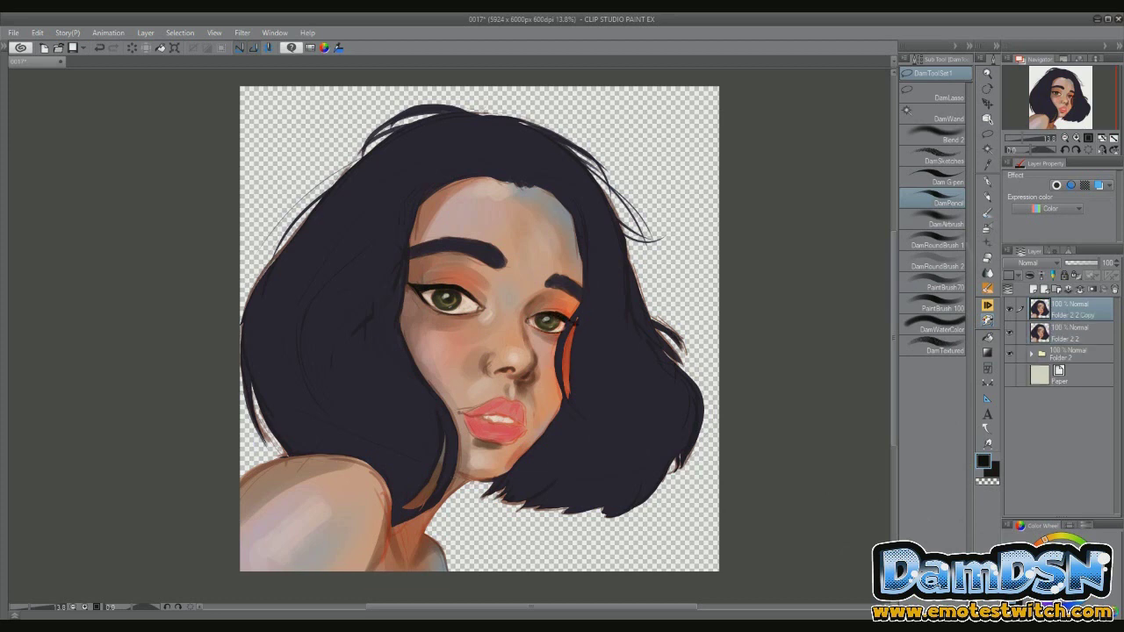
Refine the nostrils, nose shadow and far cheek in sampled skin tones with PaintBrush70, undoing the last stray strokes
key("b")
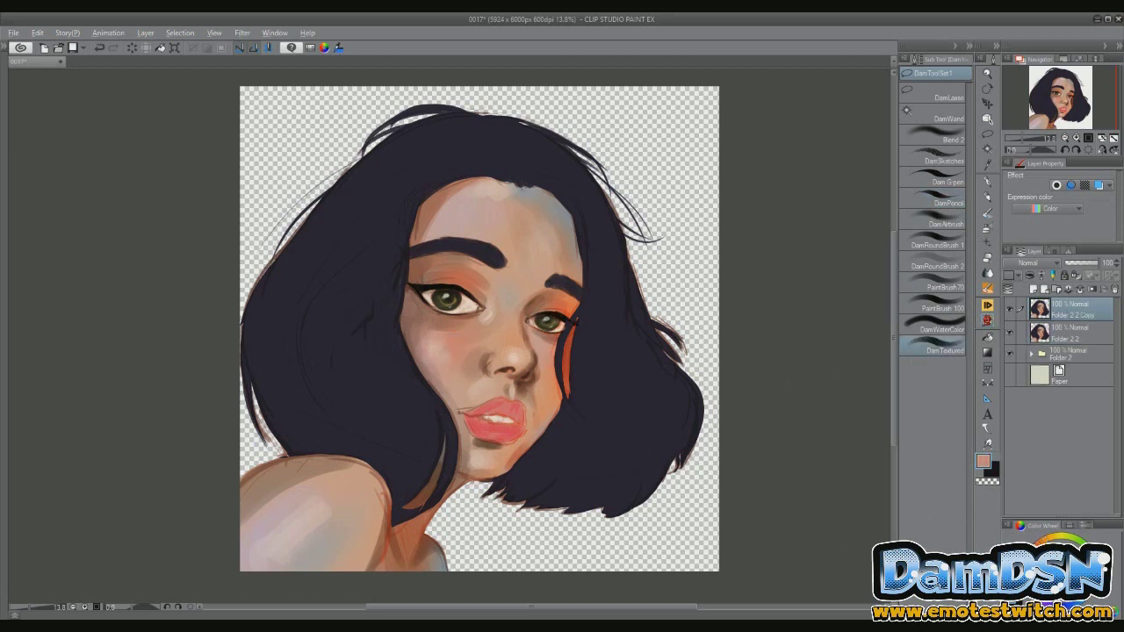
left_click(933, 281)
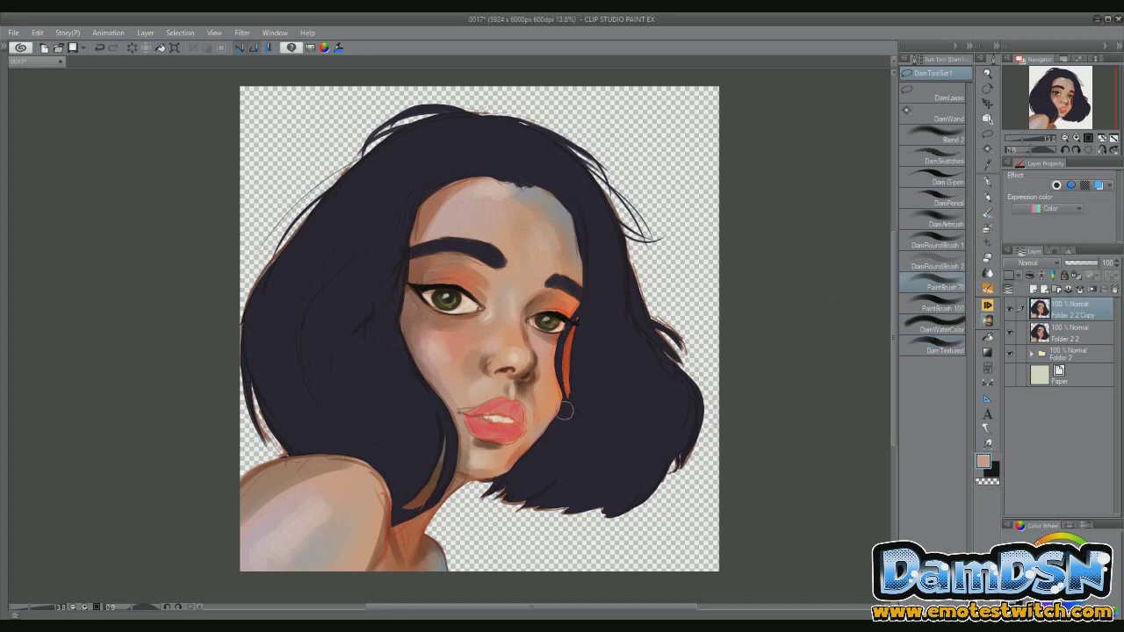
left_click(499, 370, "alt")
left_click(489, 374, "alt")
left_click(522, 370, "alt")
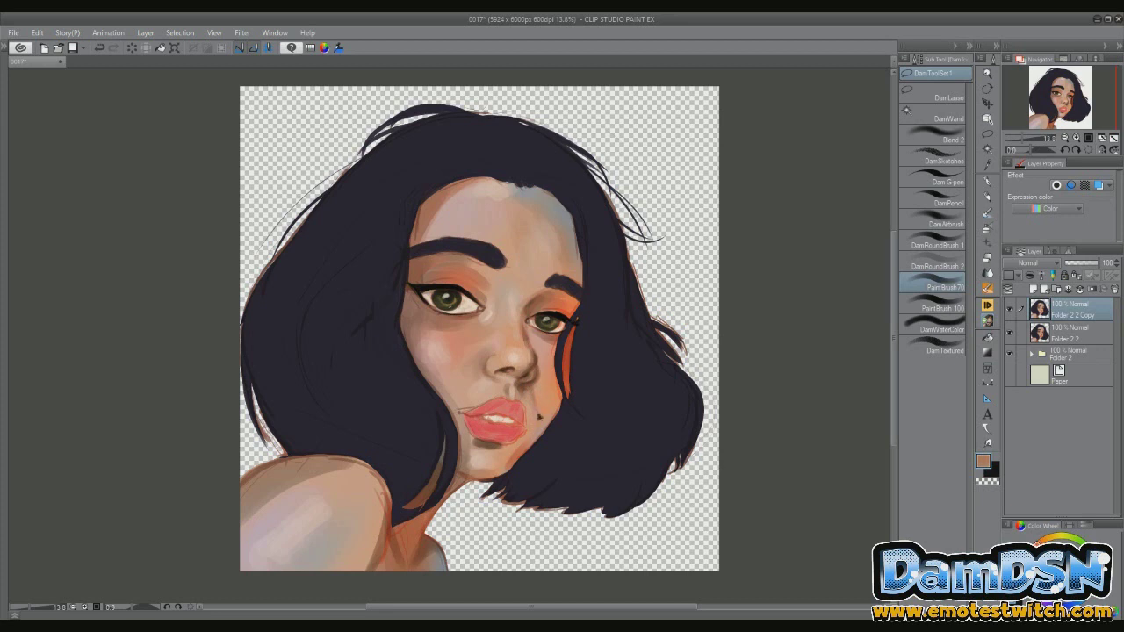
left_click(528, 380, "alt")
left_click(534, 378, "alt")
left_click(535, 372, "alt")
key("ctrl+z")
key("ctrl+z")
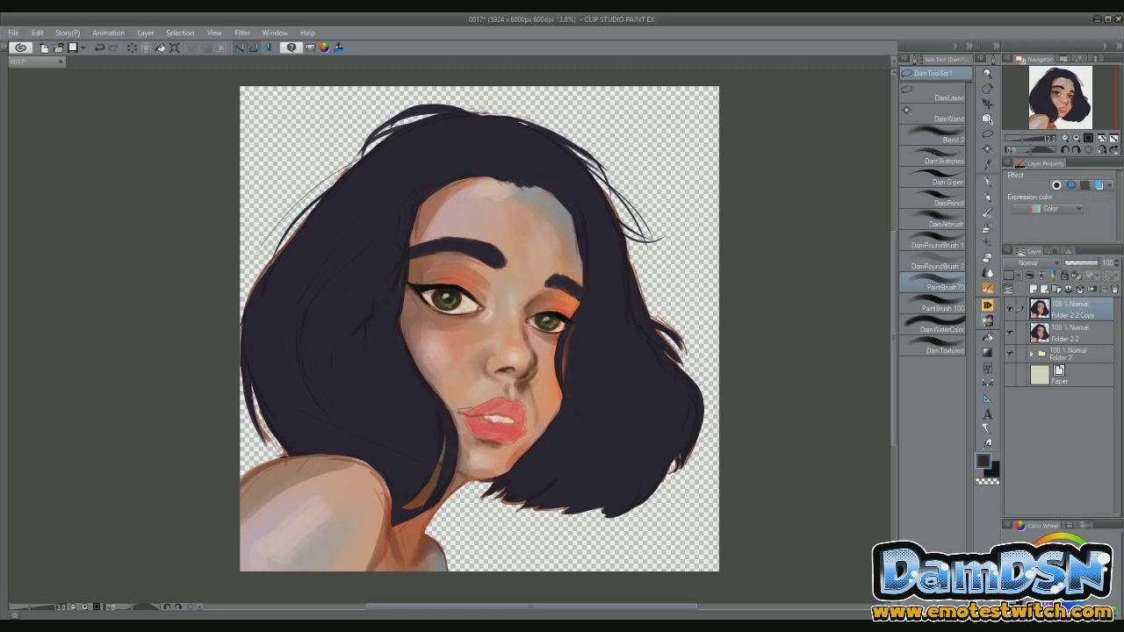
Shade the neck and the near edge of the face beside the eye with dark reddish brown
left_click_drag(429, 470, 387, 561)
left_click_drag(423, 507, 418, 523)
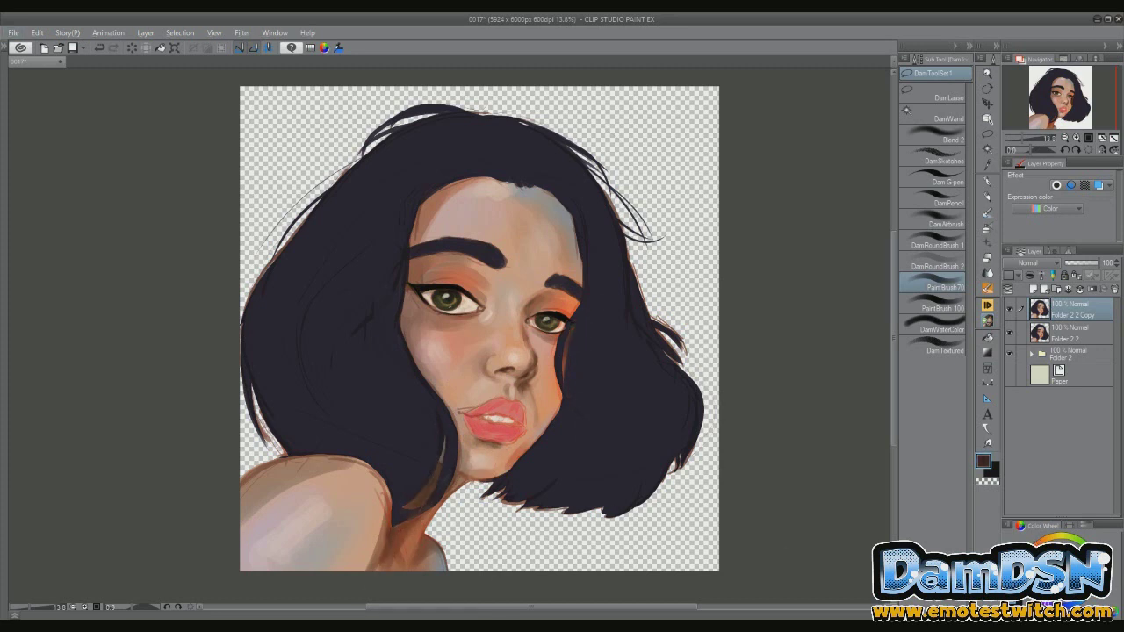
left_click_drag(407, 290, 407, 341)
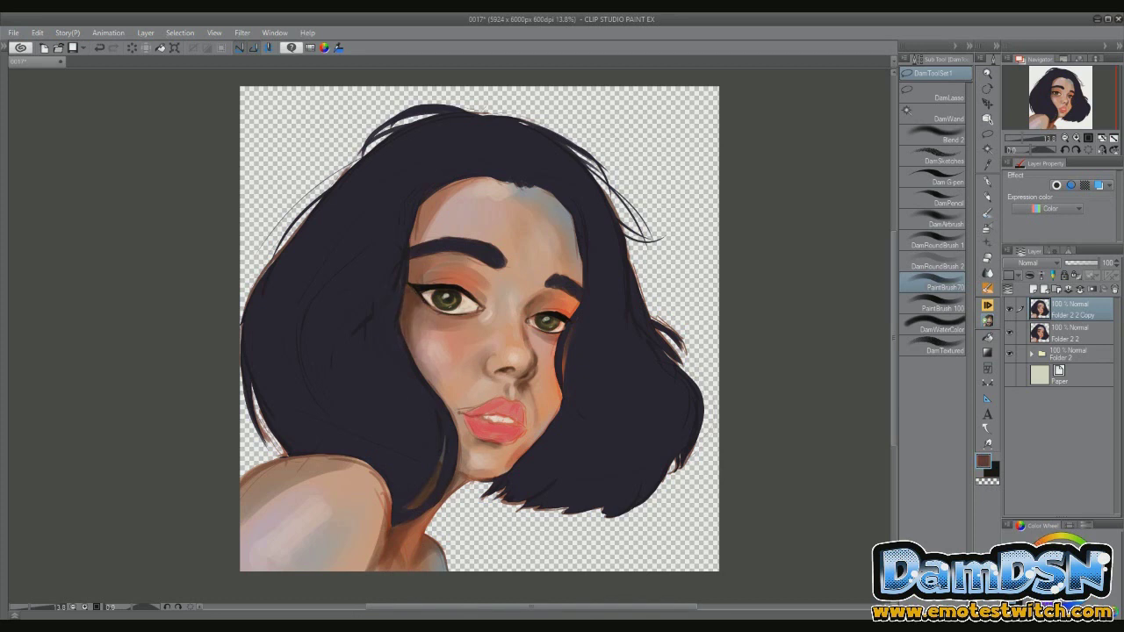
Paint brown eyeshadow on both upper eyelids and shade the forehead along the near hairline
left_click_drag(413, 281, 469, 267)
left_click_drag(412, 195, 434, 244)
left_click_drag(535, 313, 567, 299)
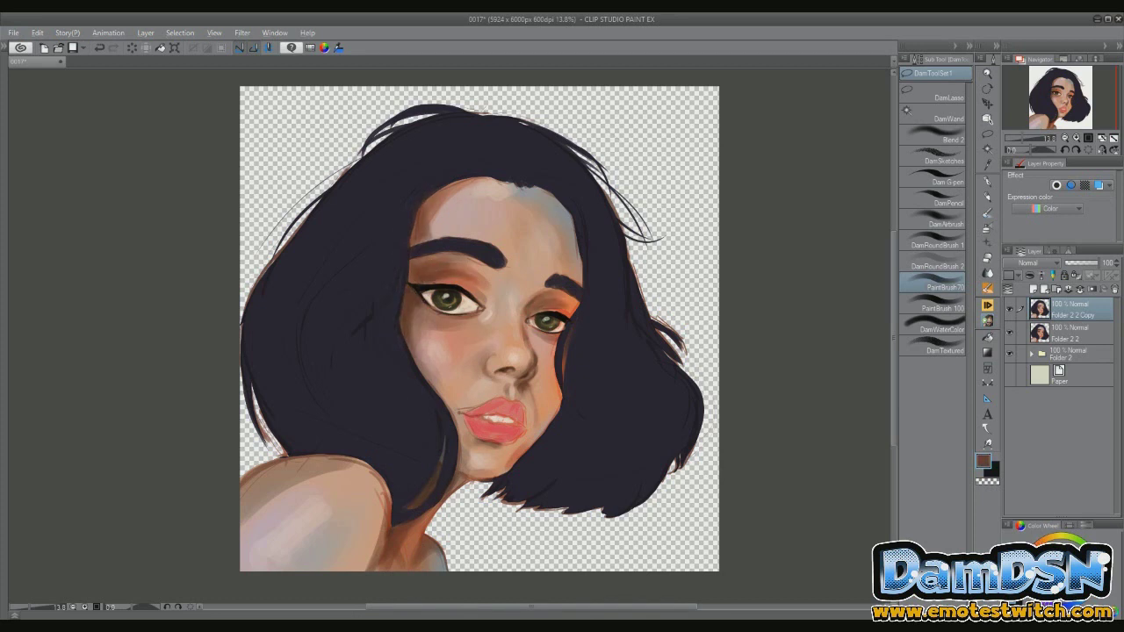
left_click_drag(465, 291, 430, 277)
Blend the skin under the eyes, along the nose bridge and between the brows with sampled skin tones
left_click(469, 329, "alt")
left_click(532, 330, "alt")
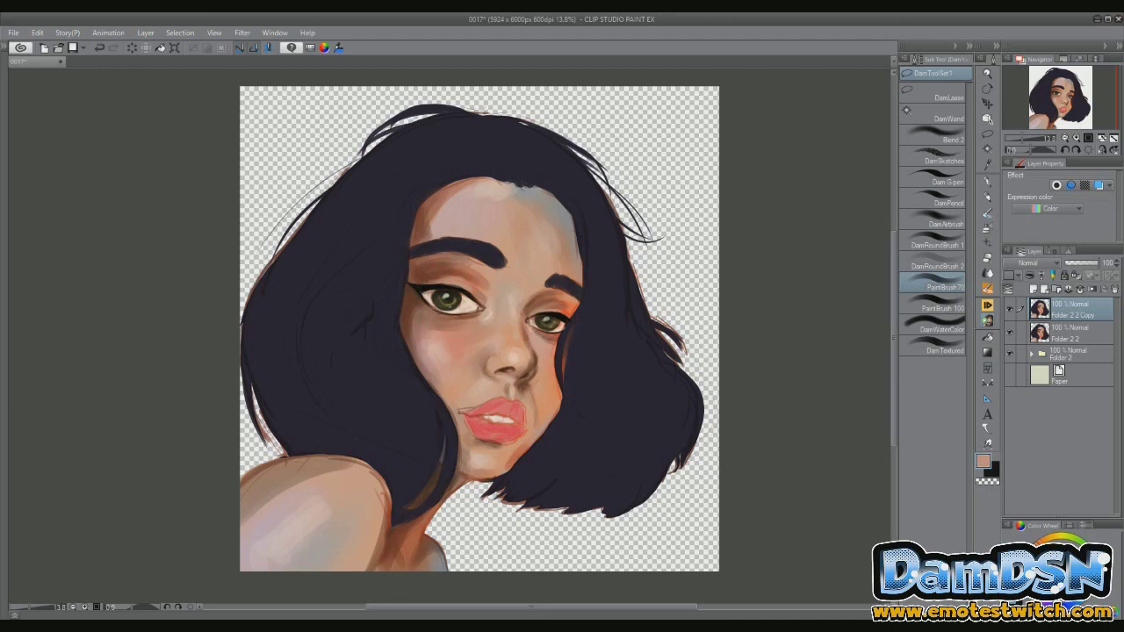
scroll(575, 352, "up", 3)
left_click(517, 328, "alt")
left_click(516, 327, "alt")
left_click(532, 387, "alt")
left_click(551, 374, "alt")
left_click(482, 284, "alt")
mouse_move(487, 285)
left_mouse_down()
mouse_move(505, 303)
mouse_move(545, 307)
mouse_move(510, 309)
mouse_move(501, 290)
mouse_move(553, 304)
mouse_move(549, 312)
left_mouse_up()
left_click(492, 263, "alt")
left_click(485, 290, "alt")
left_click(527, 263, "alt")
Refine the near eye's lower lid, inner corner and surrounding skin with sampled tones
scroll(448, 339, "down", 5)
scroll(448, 340, "up", 5)
mouse_move(377, 283)
left_mouse_down()
mouse_move(439, 327)
mouse_move(419, 330)
mouse_move(472, 329)
left_mouse_up()
left_click(456, 338, "alt")
left_click(457, 338, "alt")
left_click(457, 338, "alt")
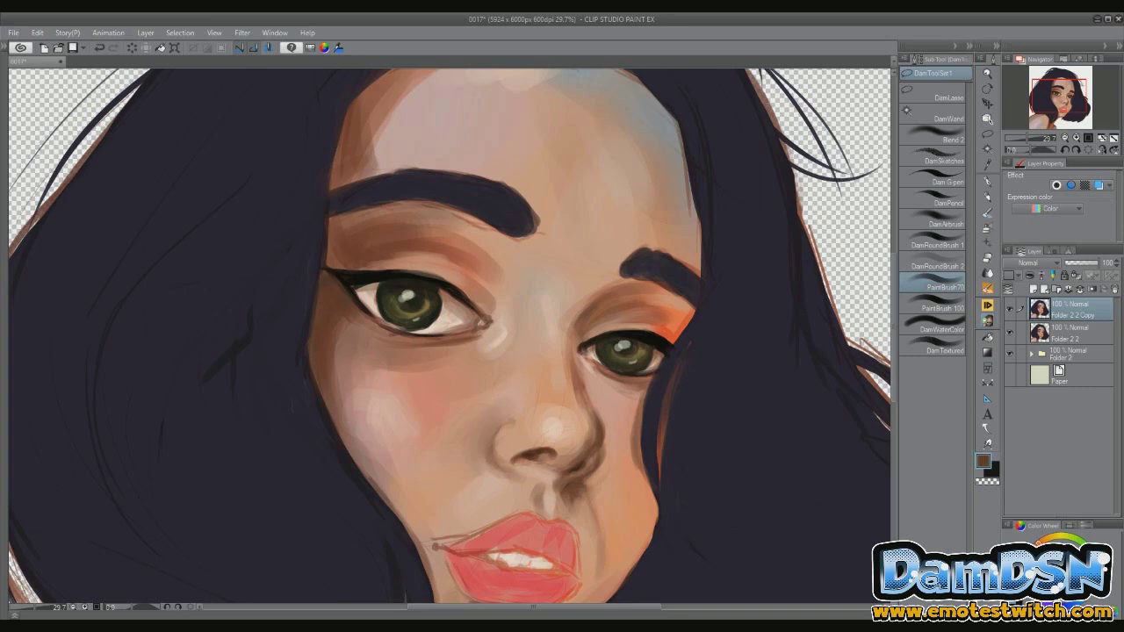
left_click(478, 325, "alt")
Soften both eyebrows with a lighter greyish-brown tone and touch up the near upper eyelid
scroll(551, 384, "down", 5)
scroll(545, 352, "up", 4)
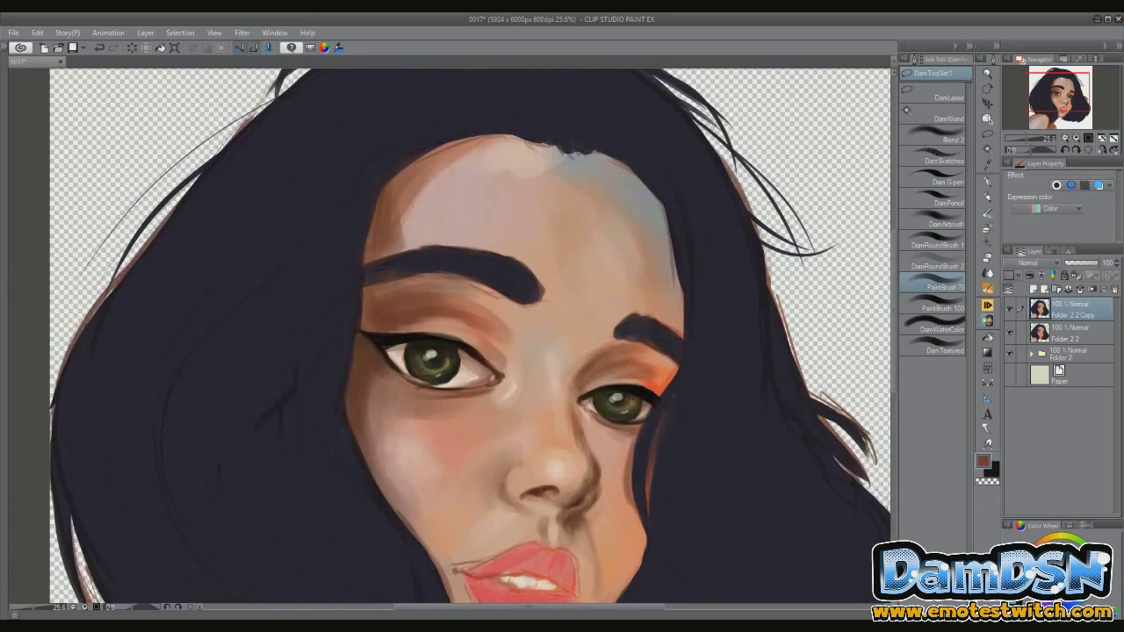
left_click_drag(386, 263, 536, 279)
left_click_drag(615, 326, 683, 347)
left_click_drag(411, 290, 497, 279)
left_click(421, 285, "alt")
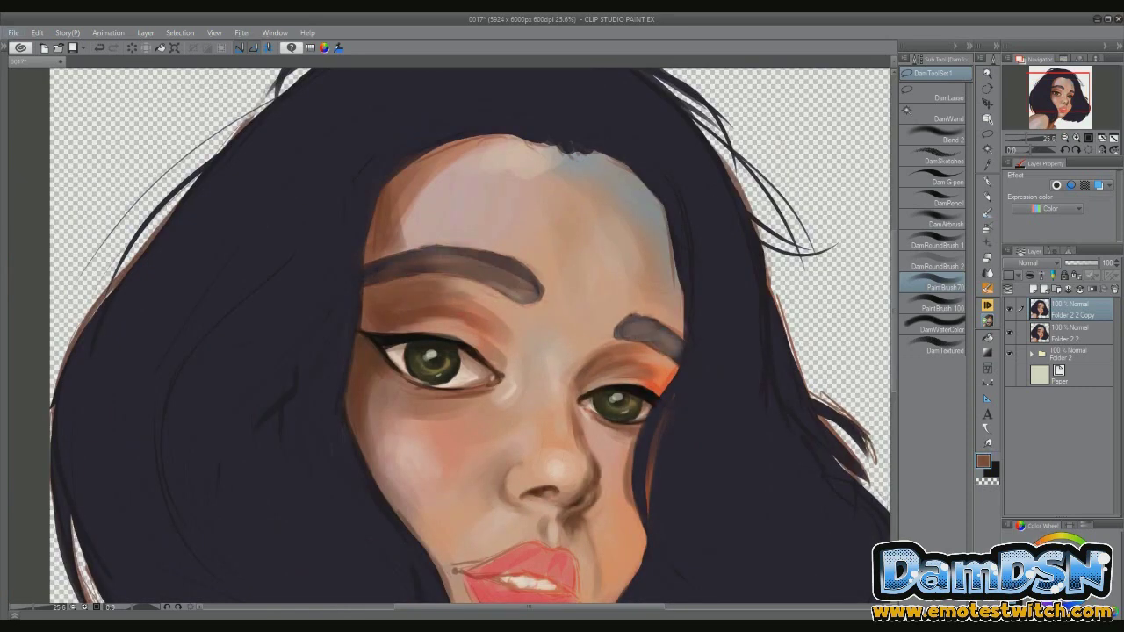
Smooth the forehead and the skin around the near eyebrow and cheek with sampled tones
left_click_drag(413, 224, 523, 154)
mouse_move(373, 251)
left_mouse_down()
mouse_move(456, 158)
mouse_move(483, 246)
left_mouse_up()
left_click(417, 251, "alt")
left_click_drag(395, 236, 496, 264)
scroll(474, 334, "down", 5)
scroll(474, 333, "up", 3)
left_click_drag(396, 256, 455, 246)
left_click(413, 251, "alt")
left_click(439, 363, "alt")
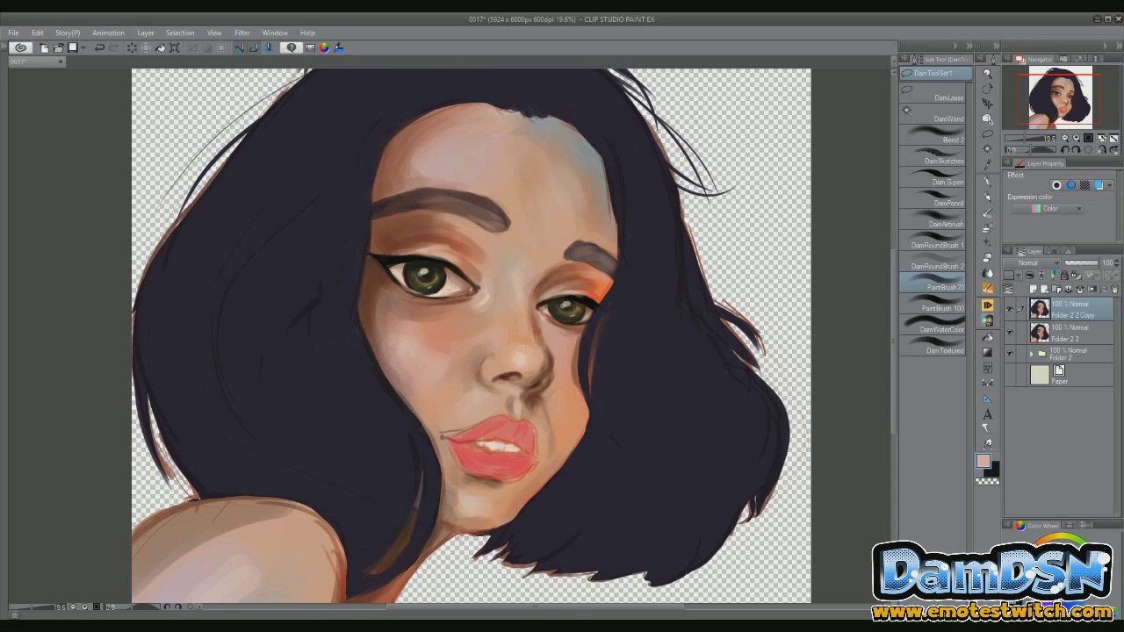
Draw fine dark hair strokes in both eyebrows with DamPencil, using the sampled brow colour
left_click(935, 182)
left_click(935, 203)
left_click(496, 224, "alt")
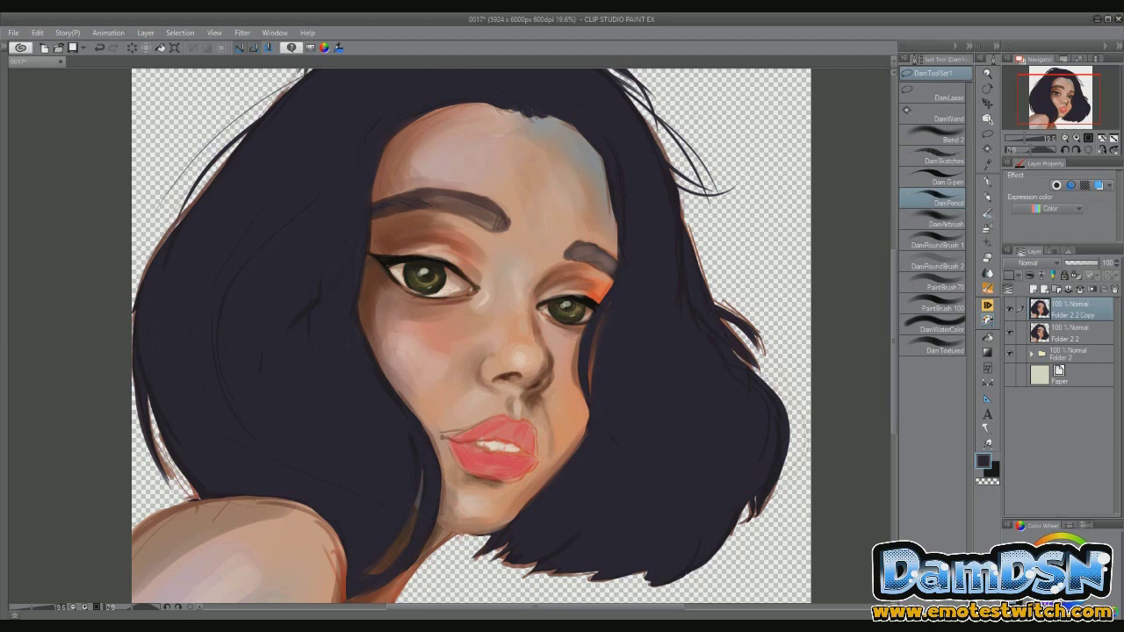
mouse_move(496, 219)
left_mouse_down()
mouse_move(426, 198)
mouse_move(455, 211)
left_mouse_up()
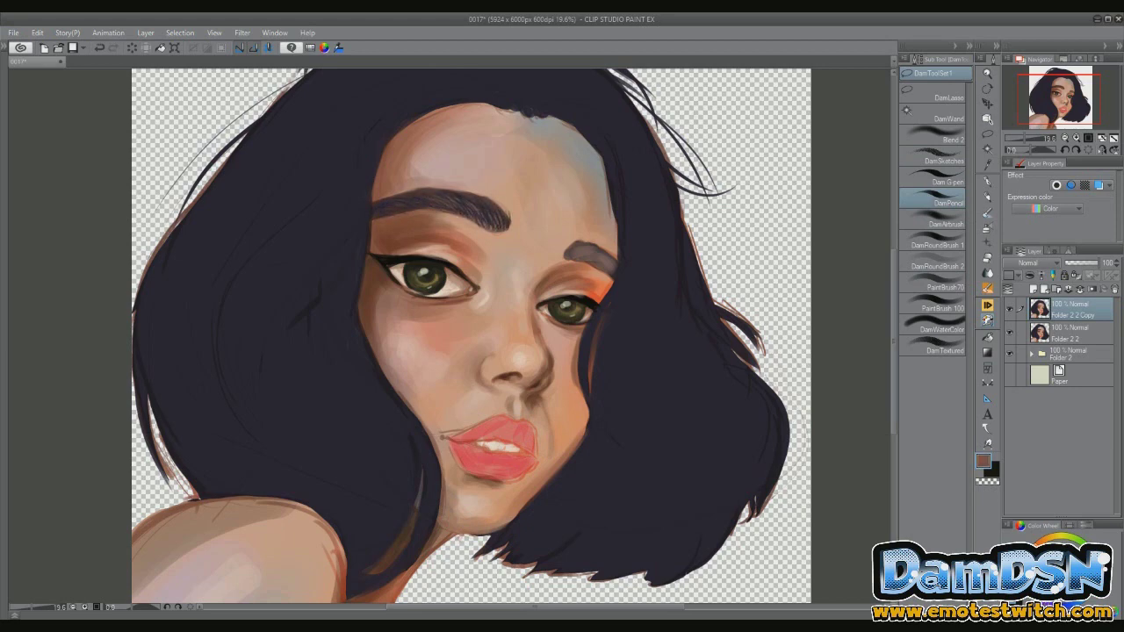
key("ctrl+minus")
key("ctrl+plus")
left_click_drag(569, 237, 600, 254)
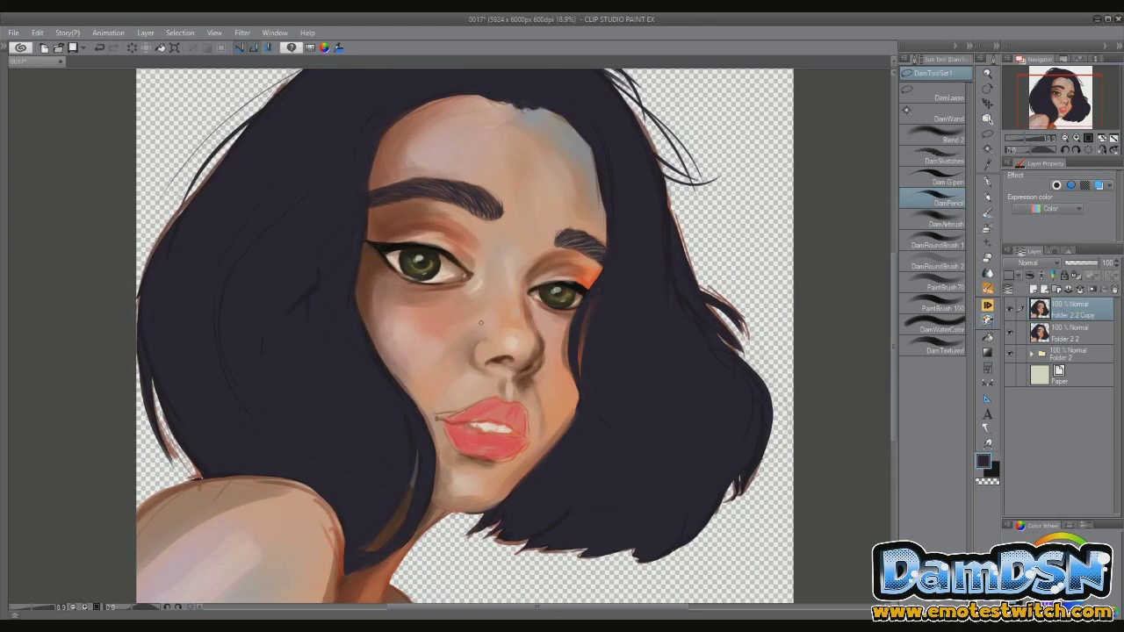
Repaint the shoulder, neck and collar area over the sketch lines with PaintBrush70 in sampled skin tones
key("ctrl+minus")
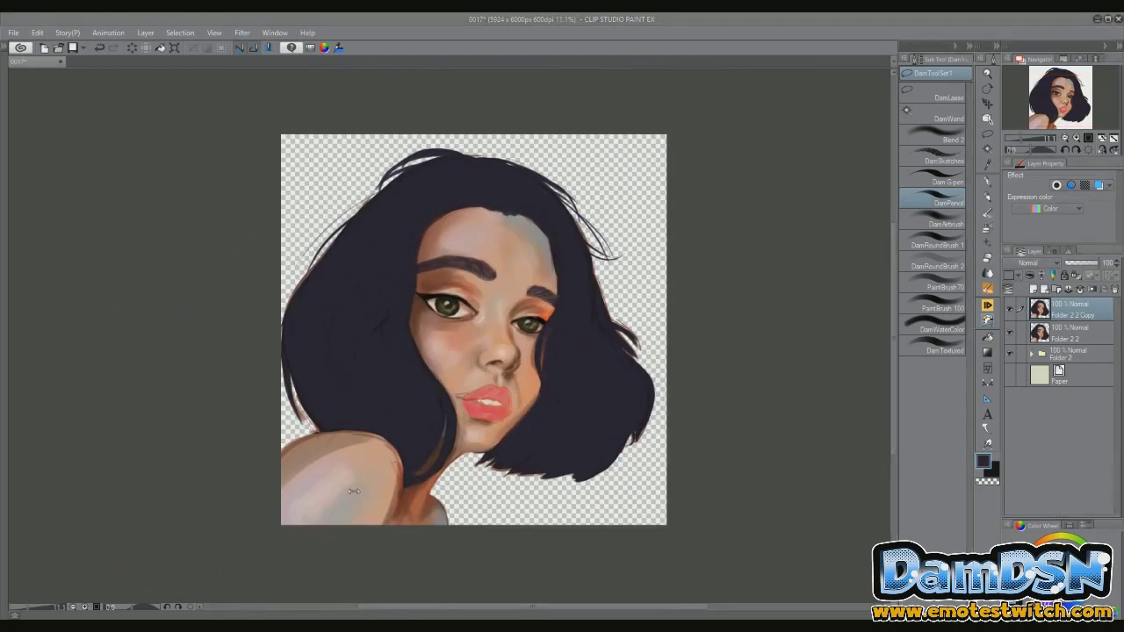
key("b")
mouse_move(347, 491)
left_mouse_down()
mouse_move(307, 466)
mouse_move(294, 479)
left_mouse_up()
left_click(395, 466, "alt")
key("b")
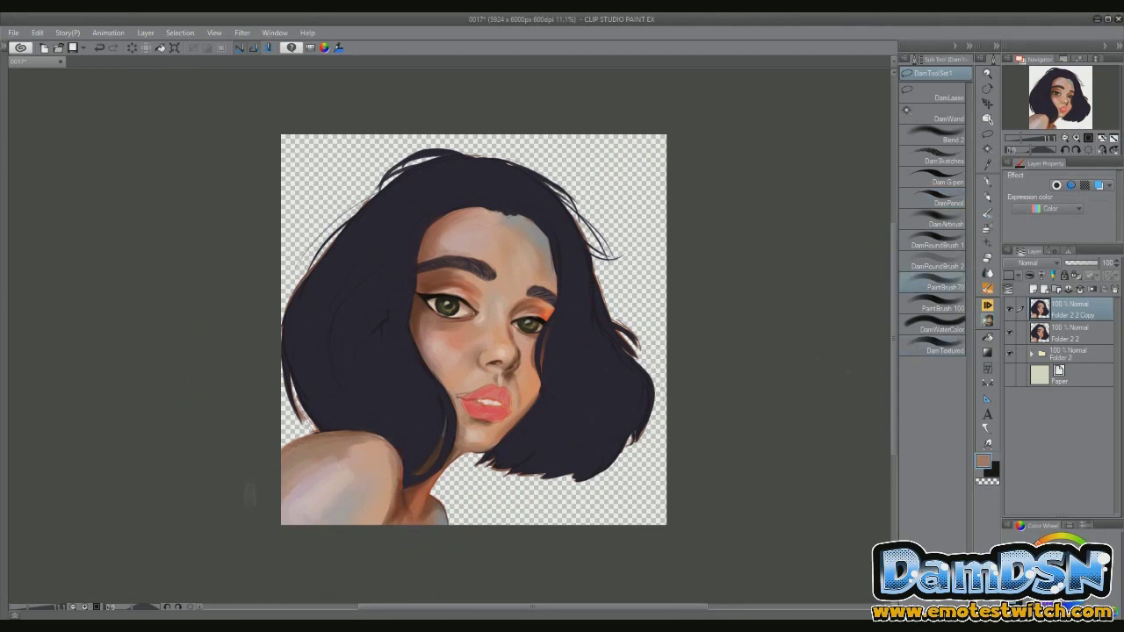
left_click_drag(385, 437, 289, 458)
left_click(391, 461, "alt")
left_click(360, 447, "alt")
left_click(454, 460, "alt")
left_click(439, 512, "alt")
scroll(429, 514, "up", 3)
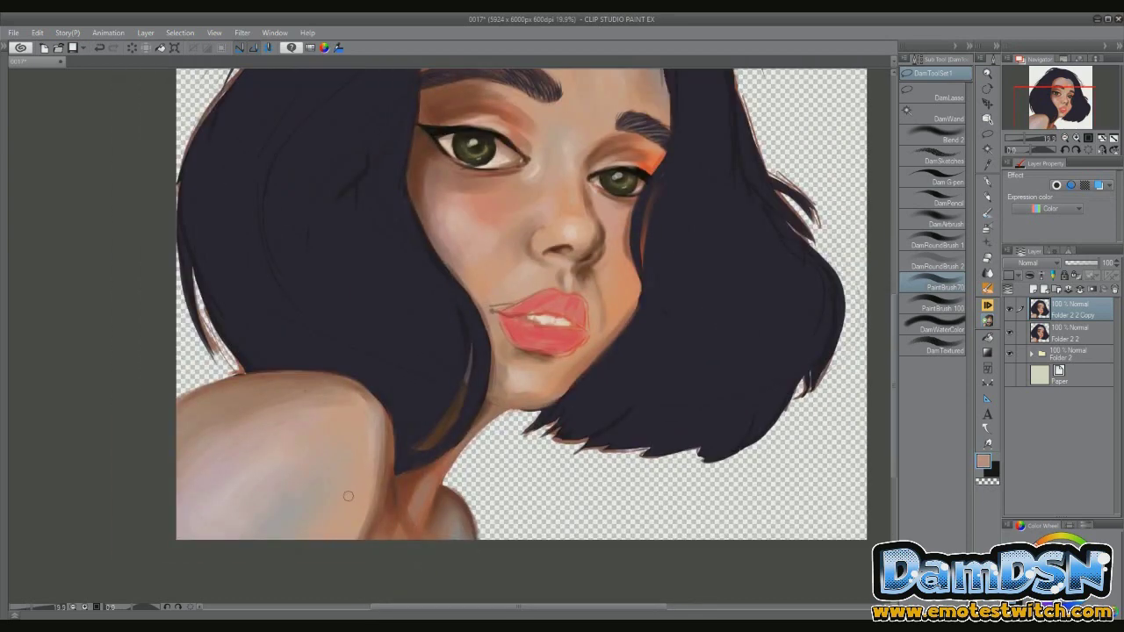
Soften the shoulder's shading and outer edge with DamAirbrush in sampled skin tones
key("b")
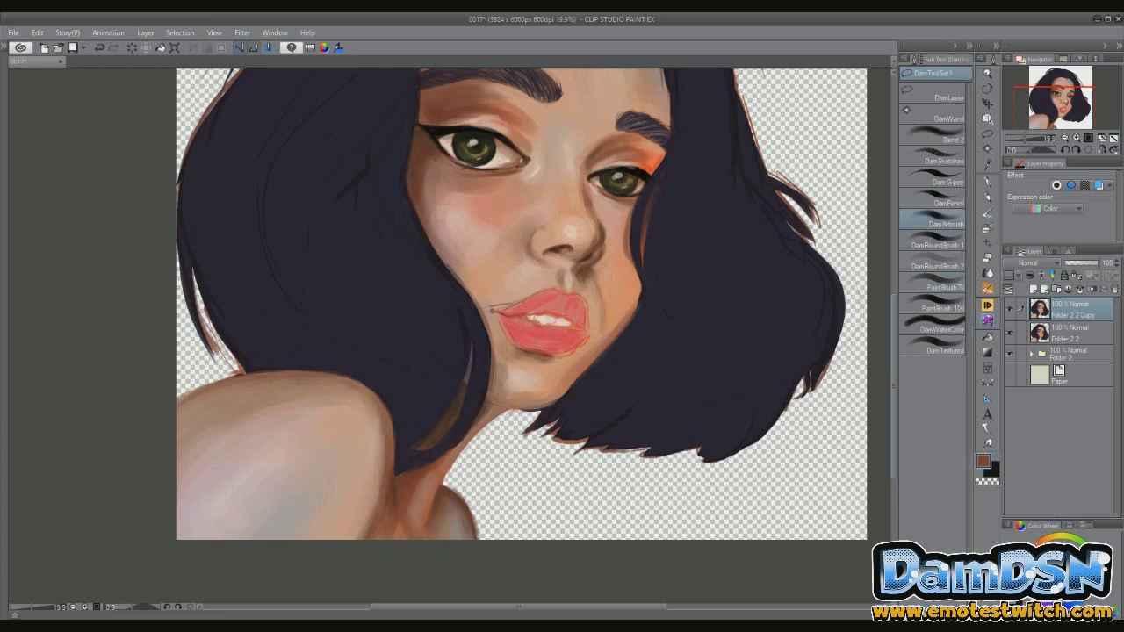
left_click_drag(414, 496, 510, 490)
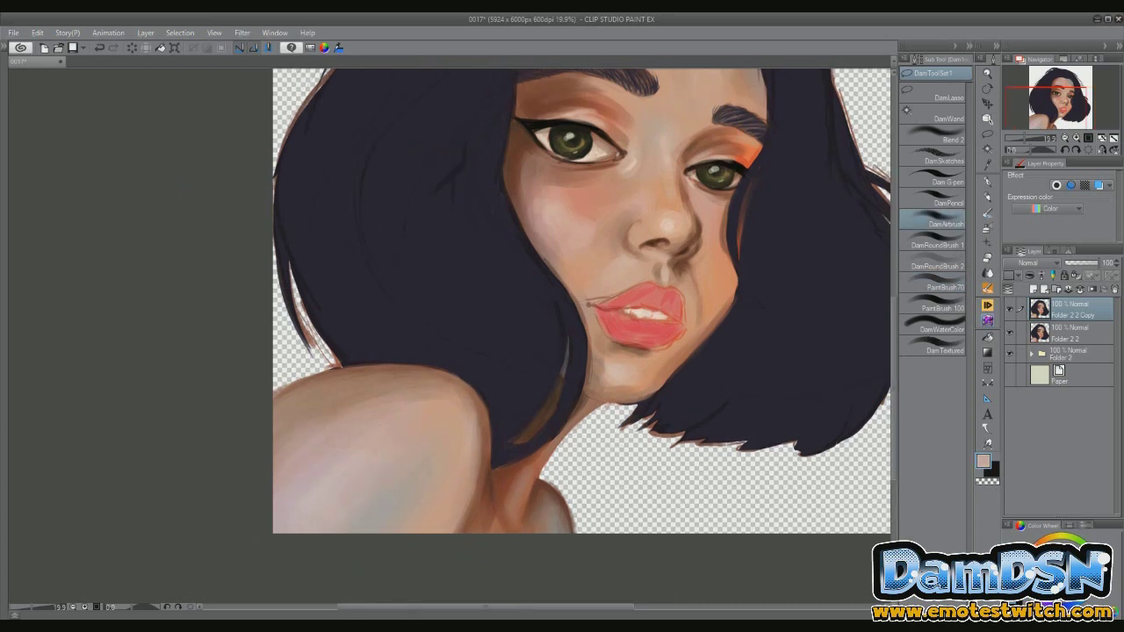
left_click(298, 402, "alt")
mouse_move(277, 411)
left_mouse_down()
mouse_move(320, 386)
mouse_move(293, 382)
left_mouse_up()
Clean up the shoulder and under-chin edges with DamPencil and PaintBrush70
key("p")
left_click(290, 386, "alt")
scroll(755, 562, "up", 3)
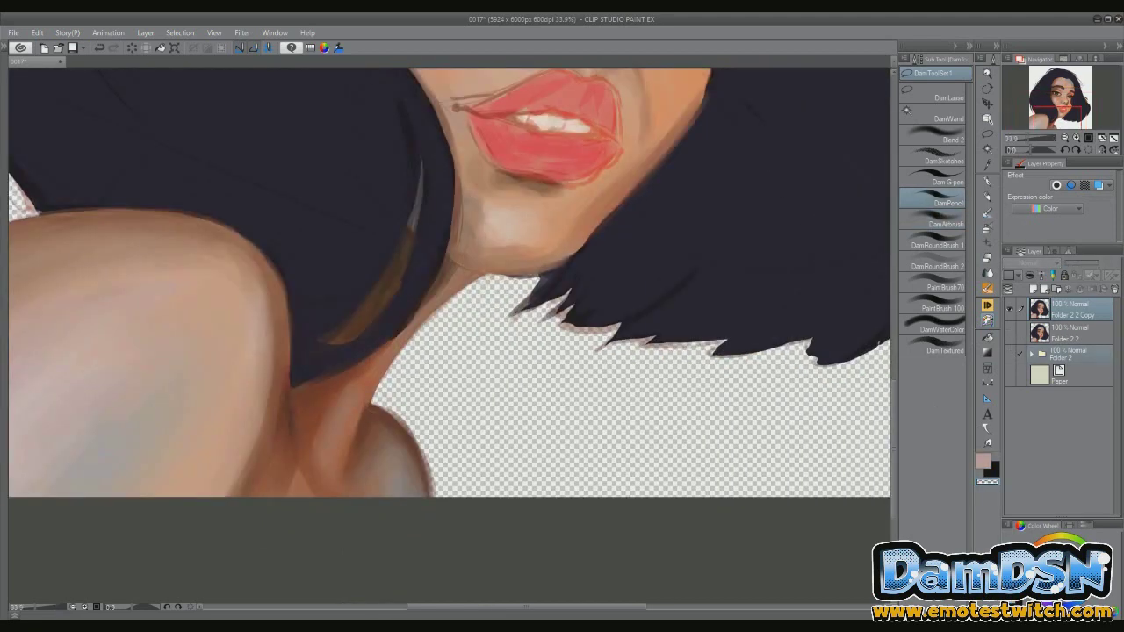
key("b")
left_click(518, 274, "alt")
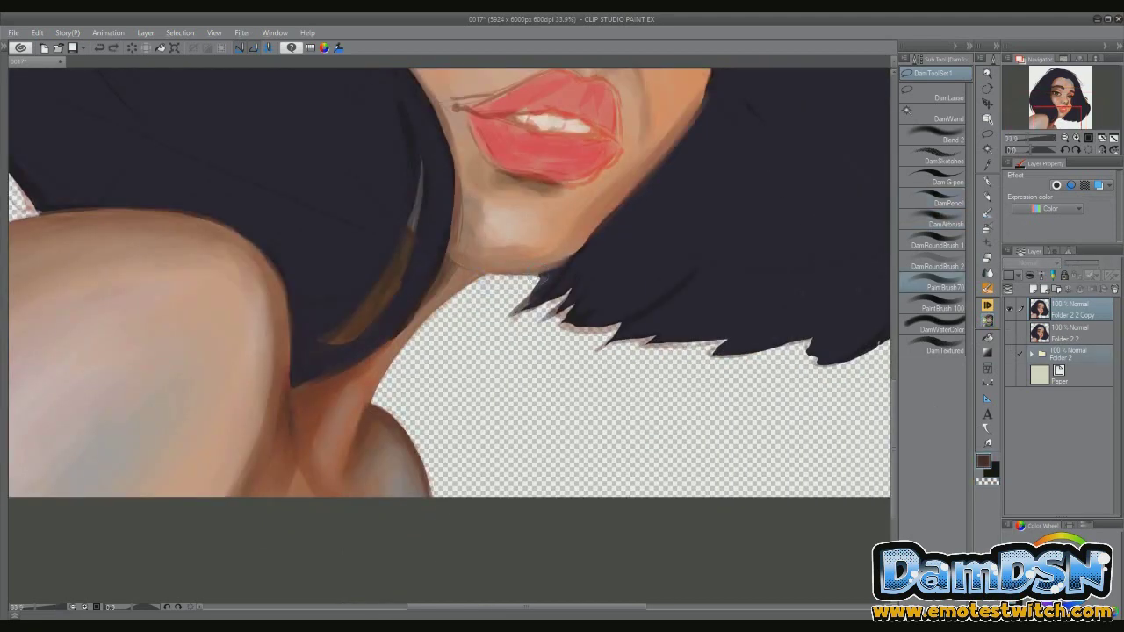
Shade the lips with sampled reds and pinks, defining the mouth line, corners and lower-lip highlights over the sketch lines
scroll(518, 277, "down", 6)
scroll(610, 162, "up", 2)
left_click(400, 338, "alt")
left_click_drag(407, 347, 474, 360)
left_click(396, 334, "alt")
mouse_move(401, 351)
left_mouse_down()
mouse_move(448, 362)
mouse_move(488, 334)
mouse_move(464, 368)
mouse_move(408, 377)
left_mouse_up()
mouse_move(377, 318)
left_mouse_down()
mouse_move(481, 336)
mouse_move(456, 300)
mouse_move(489, 337)
left_mouse_up()
left_click(395, 325, "alt")
scroll(545, 307, "down", 1)
left_click(457, 347, "alt")
mouse_move(423, 322)
left_mouse_down()
mouse_move(444, 322)
mouse_move(481, 350)
mouse_move(473, 355)
left_mouse_up()
left_click(439, 360, "alt")
left_click(388, 387, "alt")
scroll(399, 398, "up", 1)
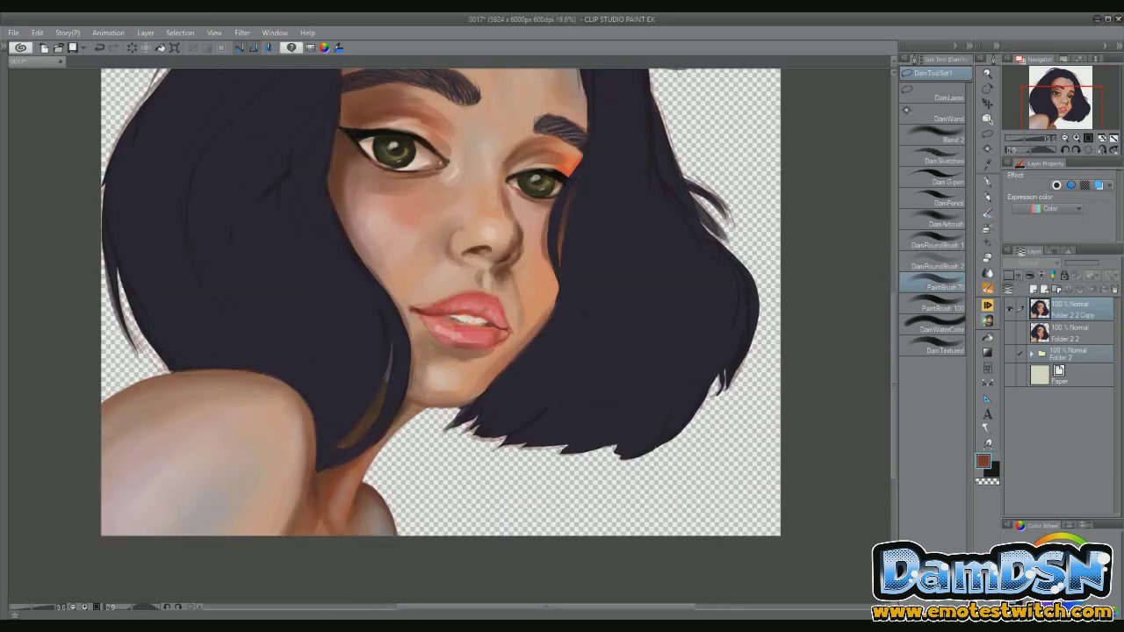
Touch up the teeth, the upper lip's contour and the skin beside the mouth with sampled tones
left_click(457, 322, "alt")
left_click(465, 323, "alt")
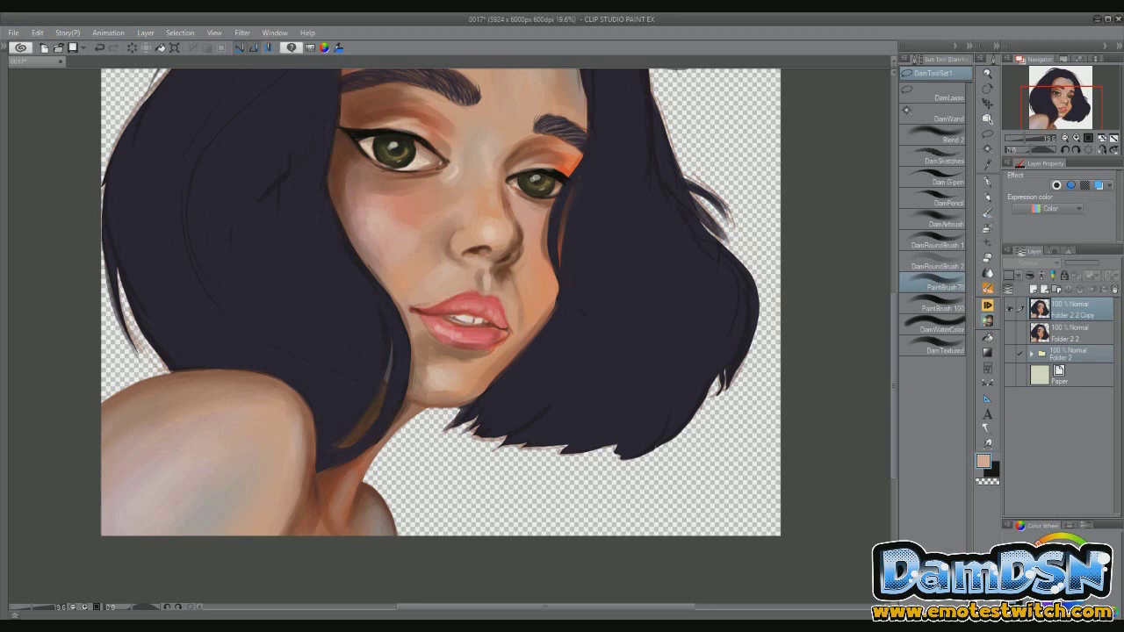
left_click(464, 294, "alt")
left_click(465, 294, "alt")
left_click(481, 294, "alt")
left_click(502, 344, "alt")
left_click(509, 334, "alt")
Duplicate the portrait layer and refine the lips and mouth corners with sampled reds and skin tones using PaintBrush70
key("ctrl+j")
scroll(506, 249, "down", 1)
scroll(506, 249, "up", 2)
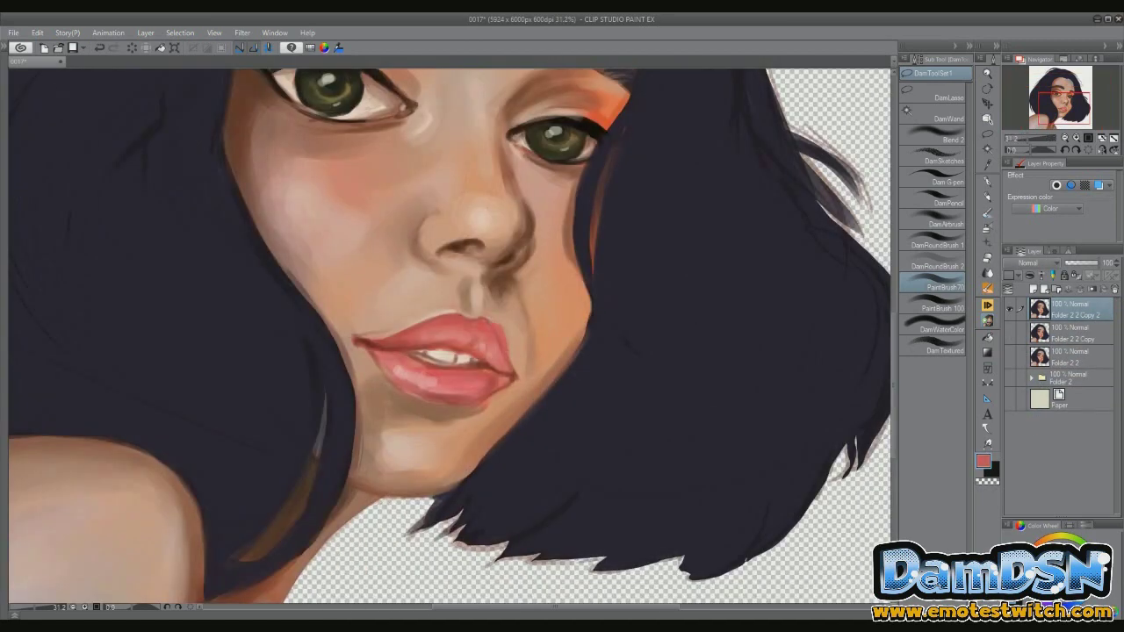
left_click(499, 329, "alt")
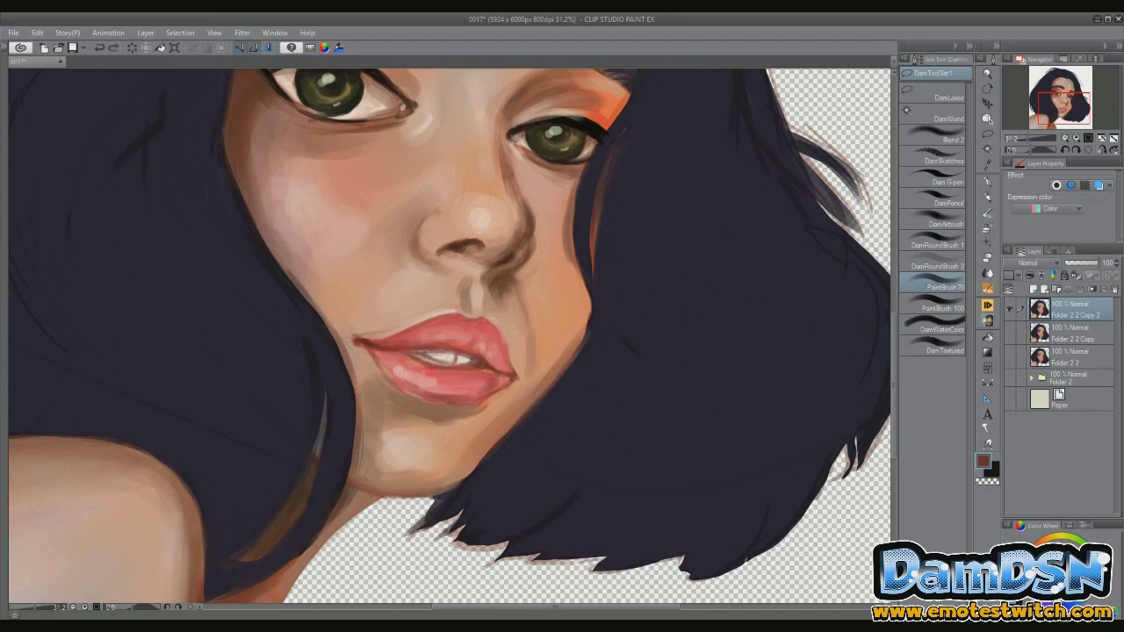
scroll(412, 351, "down", 2)
scroll(413, 351, "up", 1)
left_click(520, 338, "alt")
left_click(465, 352, "alt")
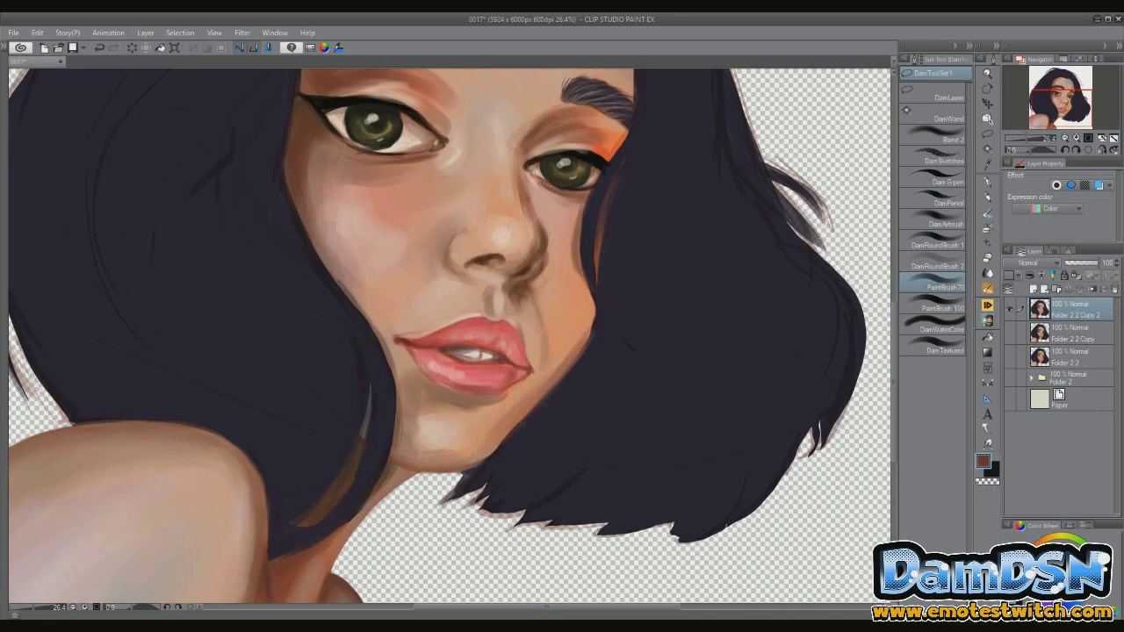
scroll(528, 395, "down", 2)
left_click(529, 395, "alt")
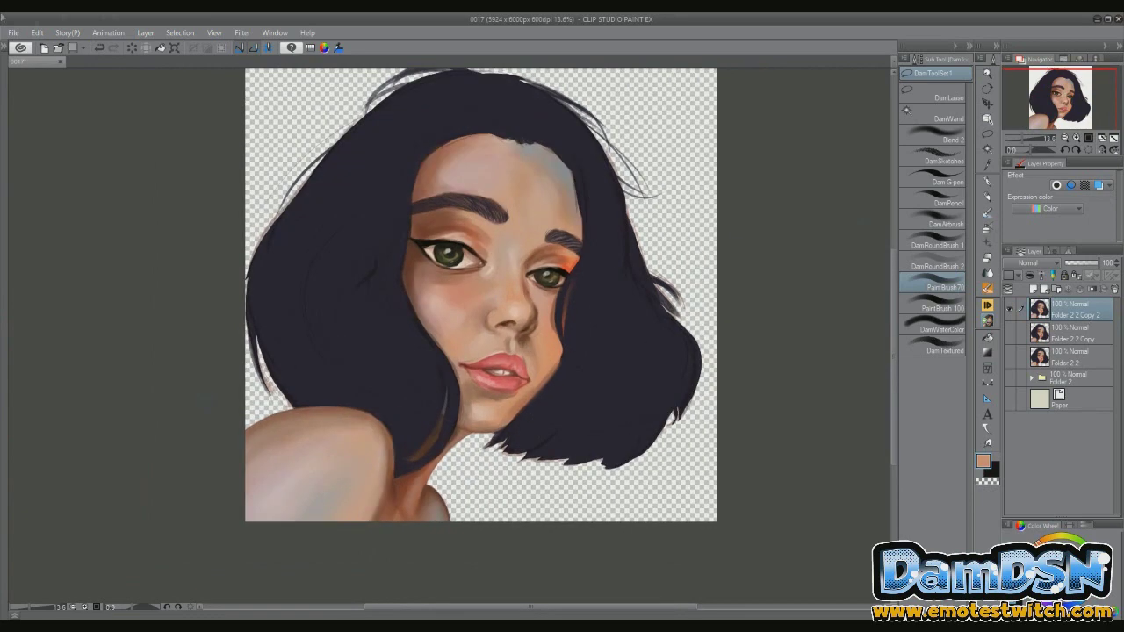
Refine the eye beside the large hair mass with sampled tones and draw its upper lashes in black with DamPencil
scroll(395, 333, "up", 2)
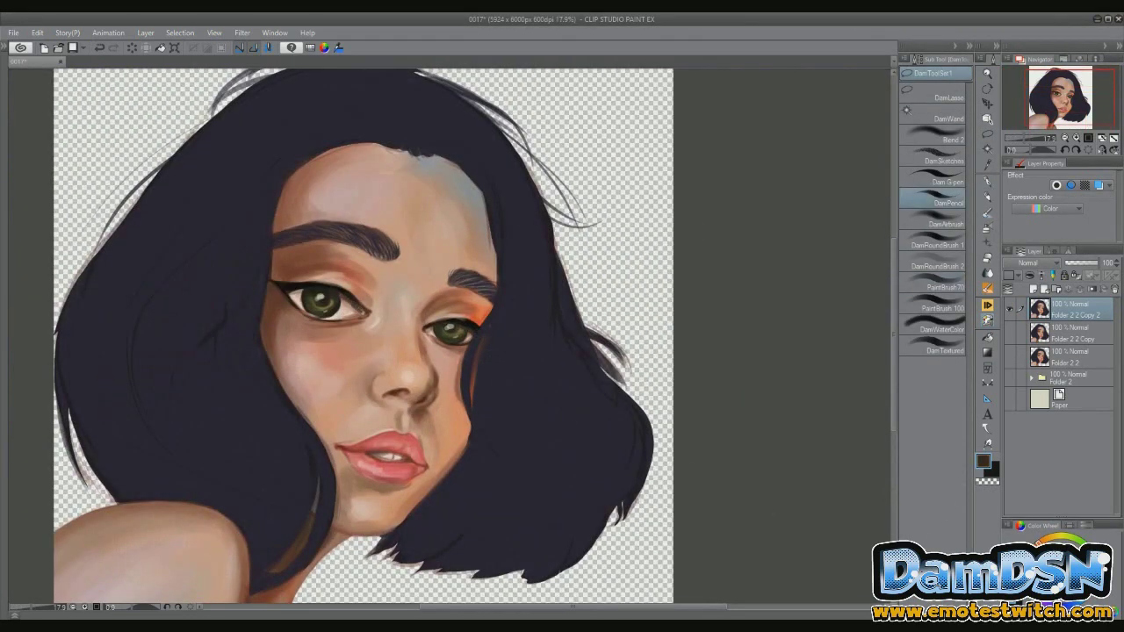
key("b")
left_click(345, 314, "alt")
left_click(341, 300, "alt")
left_click(350, 303, "alt")
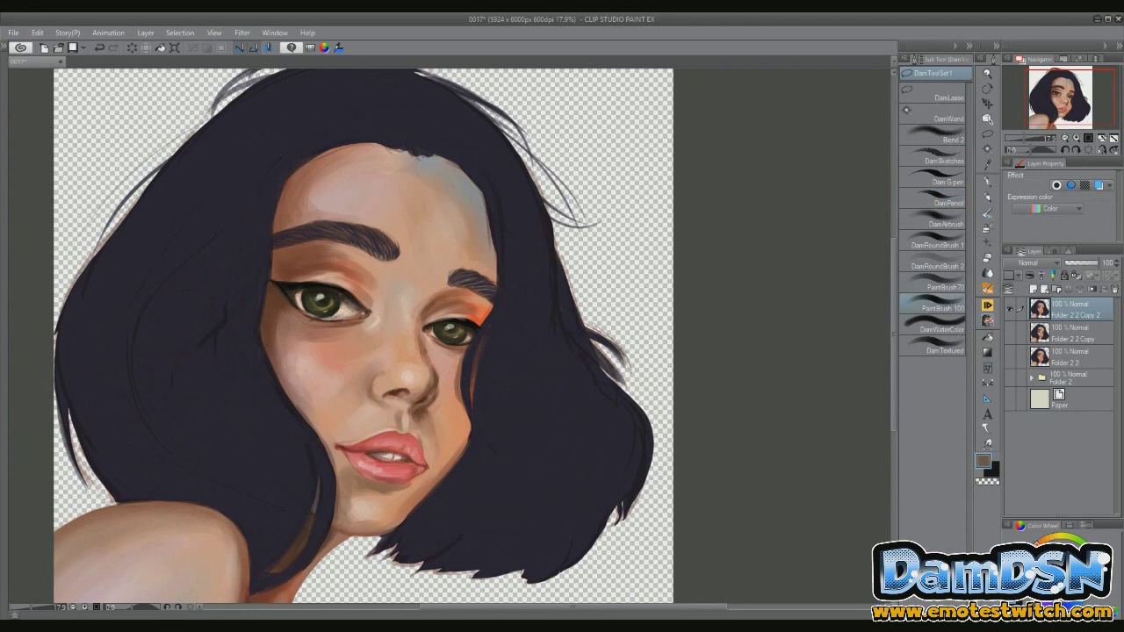
key("p")
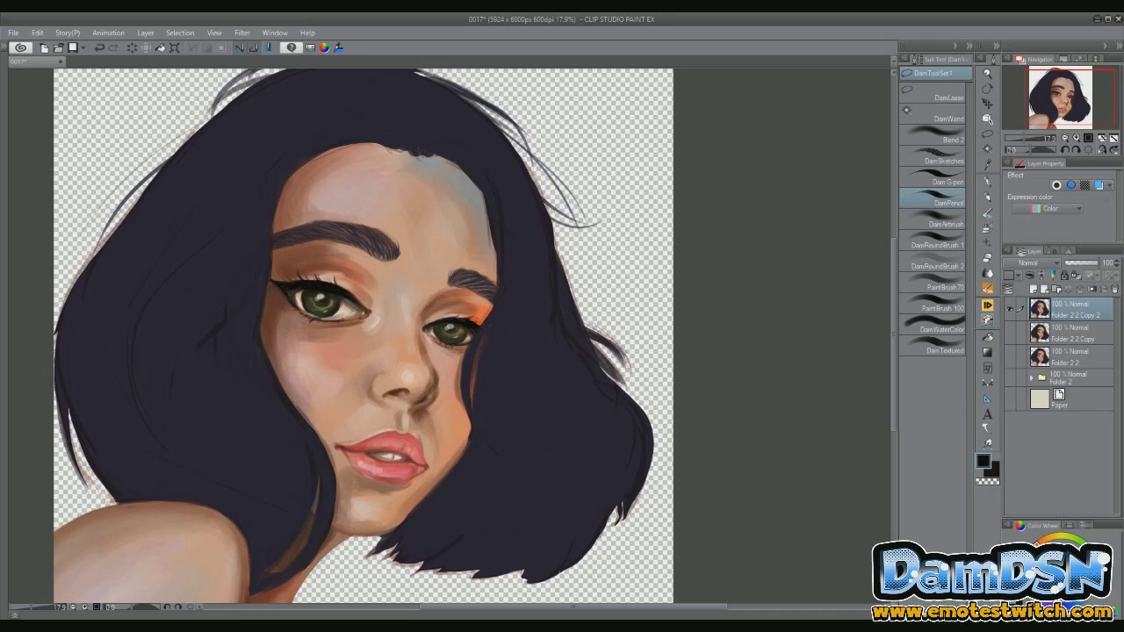
Touch up the face edge and the gap in the lower hair with sampled tones using PaintBrush70
scroll(292, 299, "down", 5)
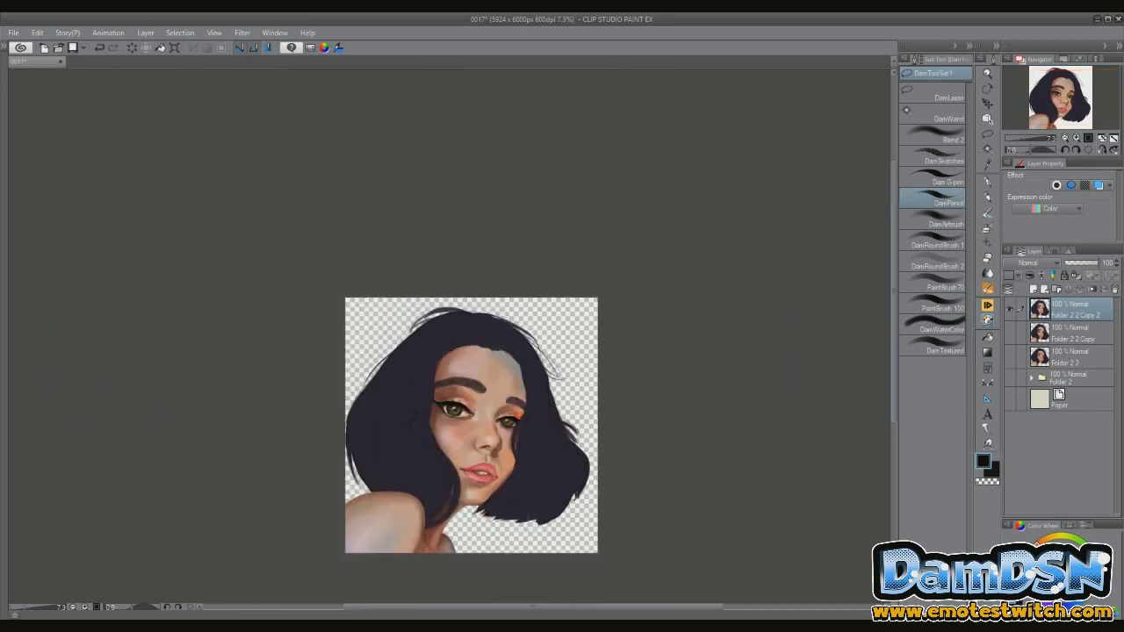
scroll(293, 299, "up", 5)
key("b")
left_click(476, 419, "alt")
left_click(318, 386, "alt")
left_click(306, 548, "alt")
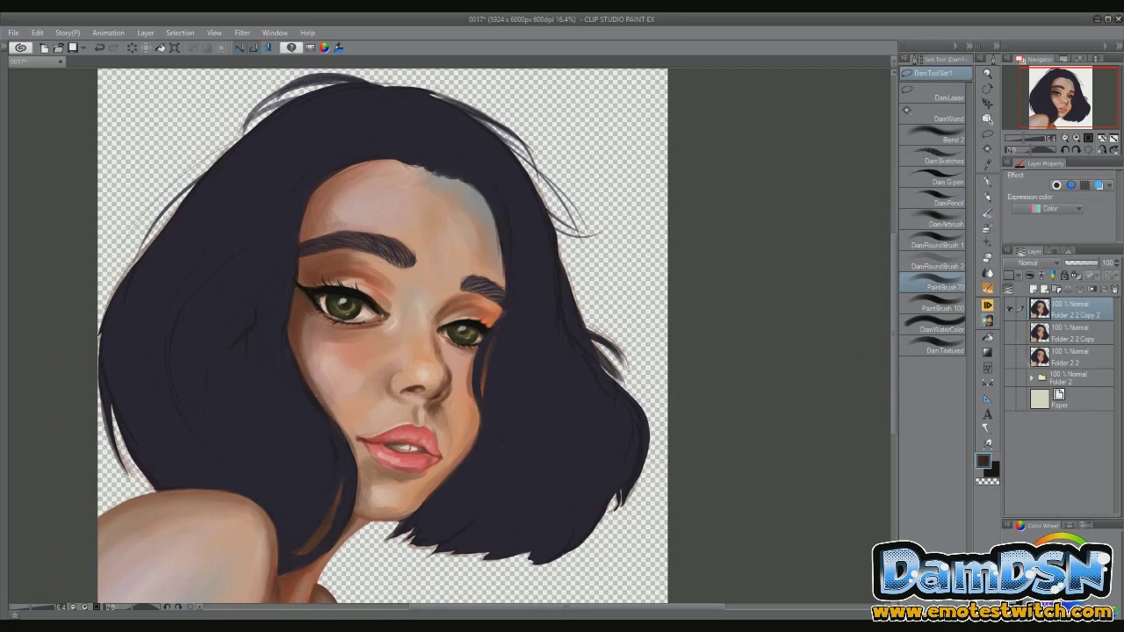
Select the flat hair area and block in near-black shadow masses with PaintBrush70
key("w")
left_click(526, 515)
key("b")
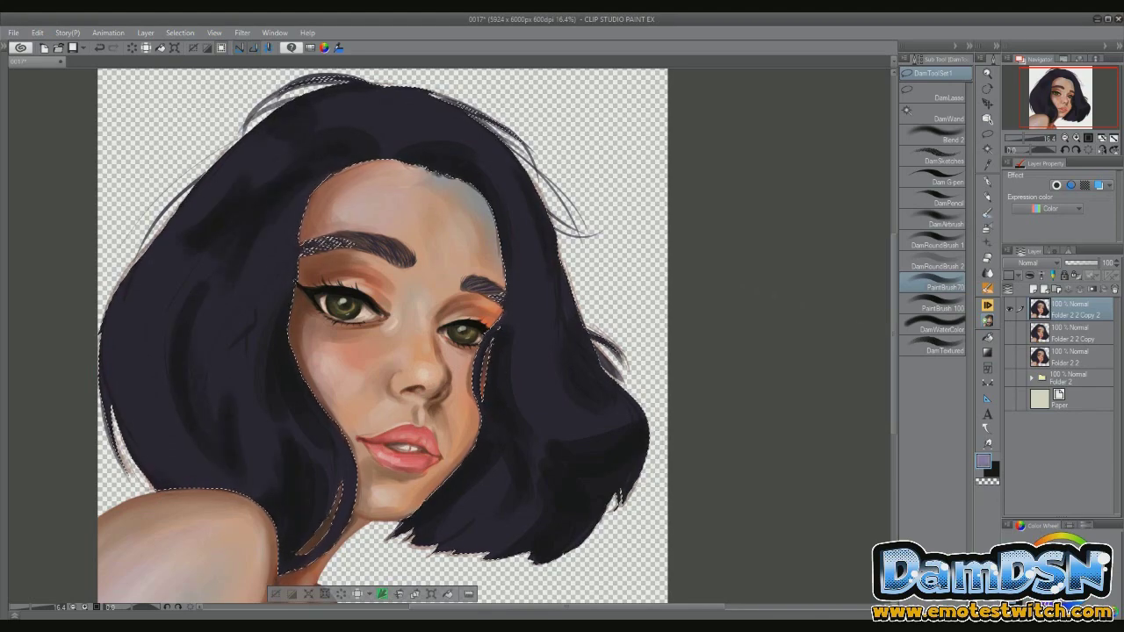
Paint lighter purple-grey locks and fine strands through the selected hair on two new layers
key("ctrl+shift+n")
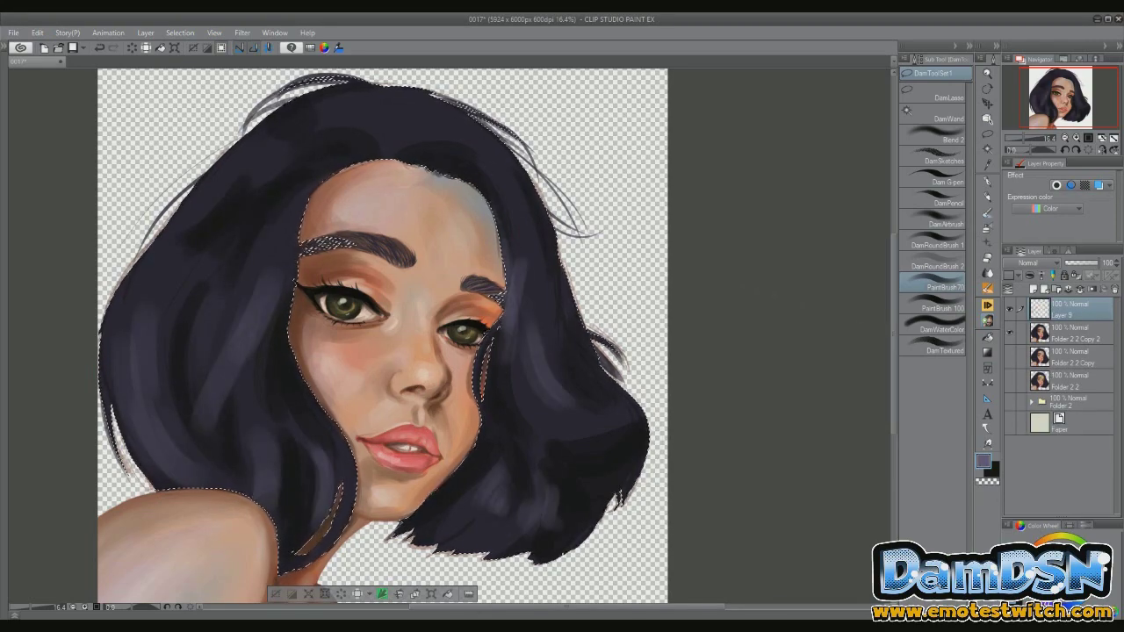
key("ctrl+shift+n")
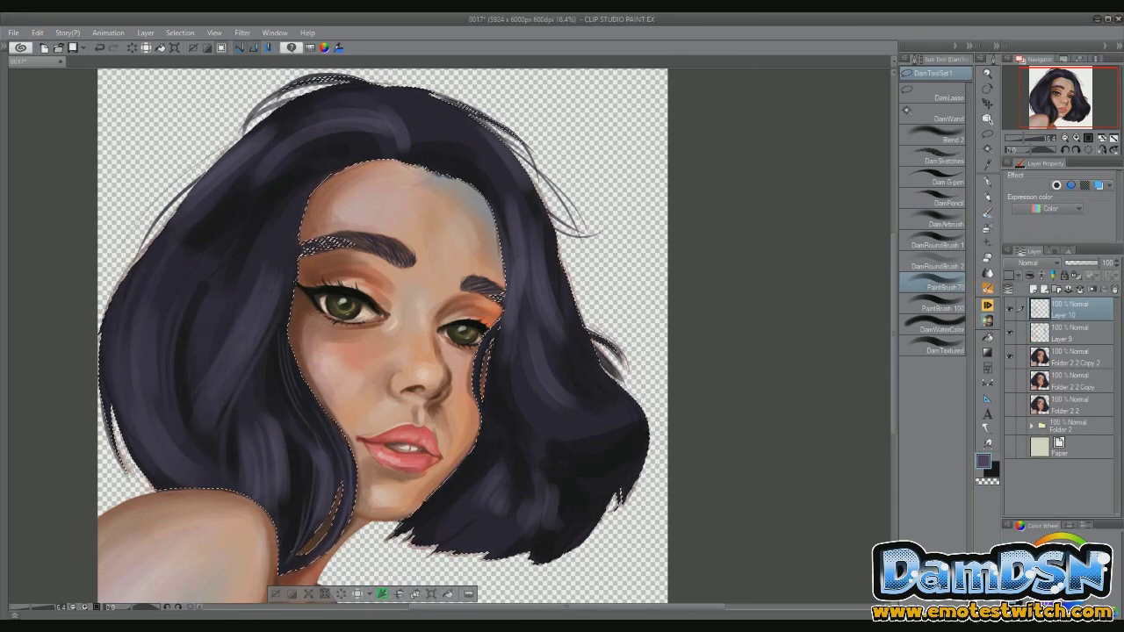
left_click_drag(620, 384, 402, 358)
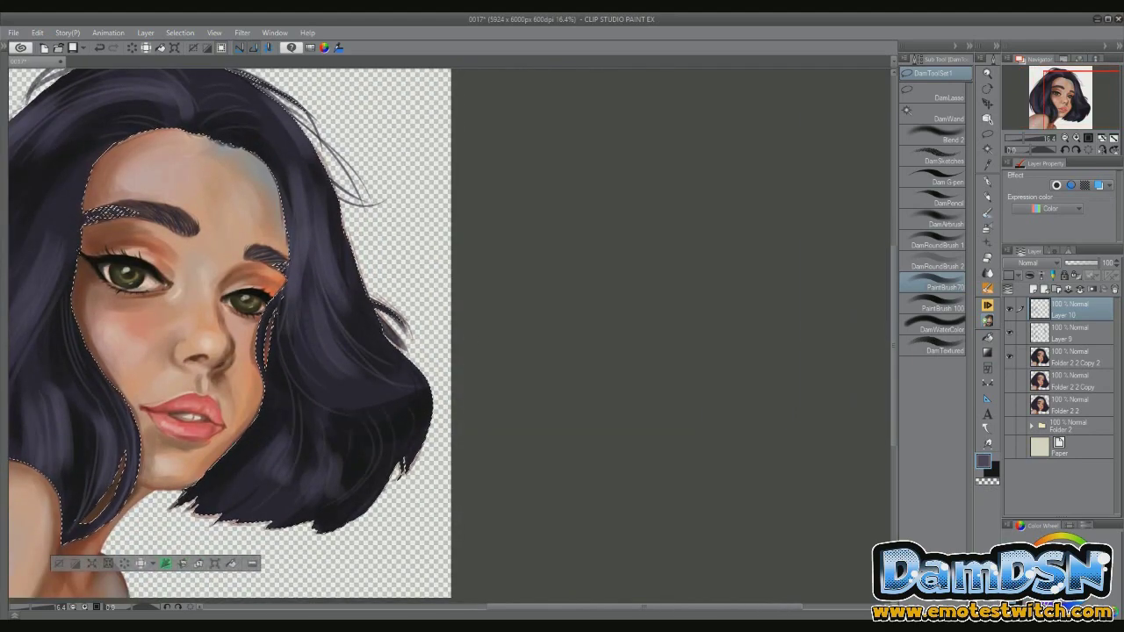
key("ctrl+minus")
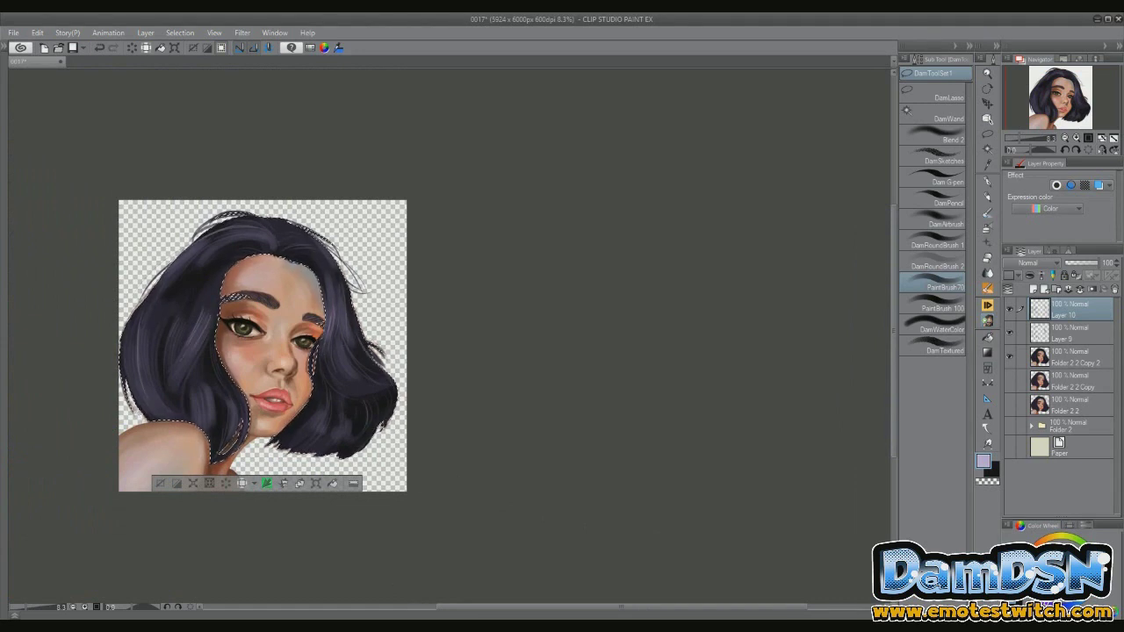
Merge the hair strand layers into a duplicate of the portrait layer
key("ctrl+z")
key("ctrl+z")
key("ctrl+z")
key("ctrl+z")
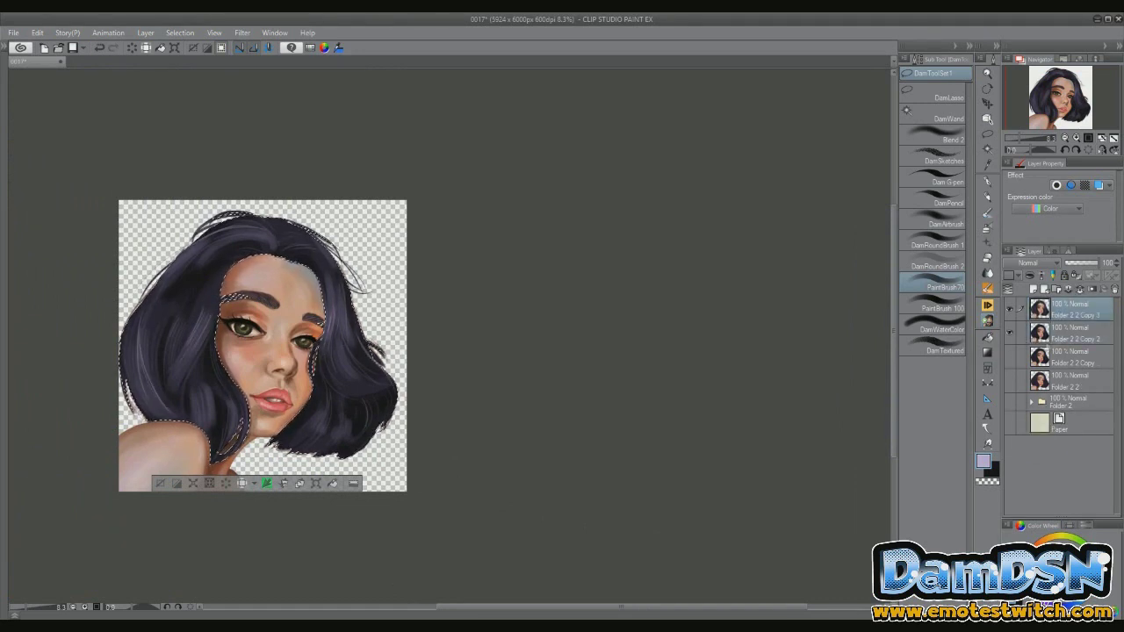
Airbrush purple shadows on a Color burn layer and warm highlights on a Color dodge layer over the hair
left_click(935, 224)
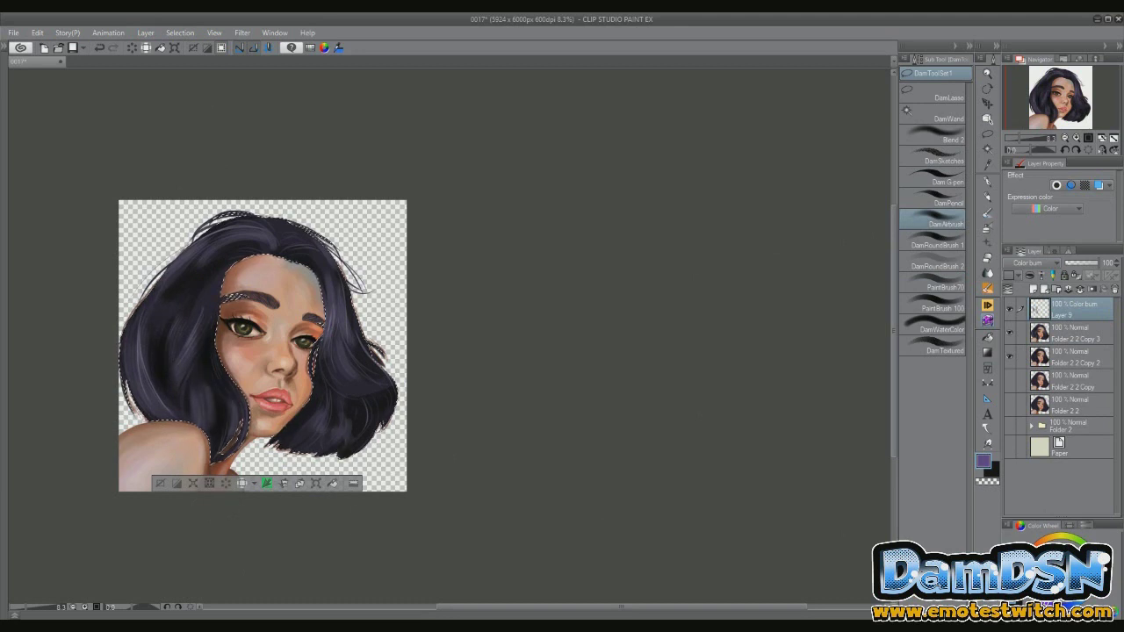
key("ctrl+y")
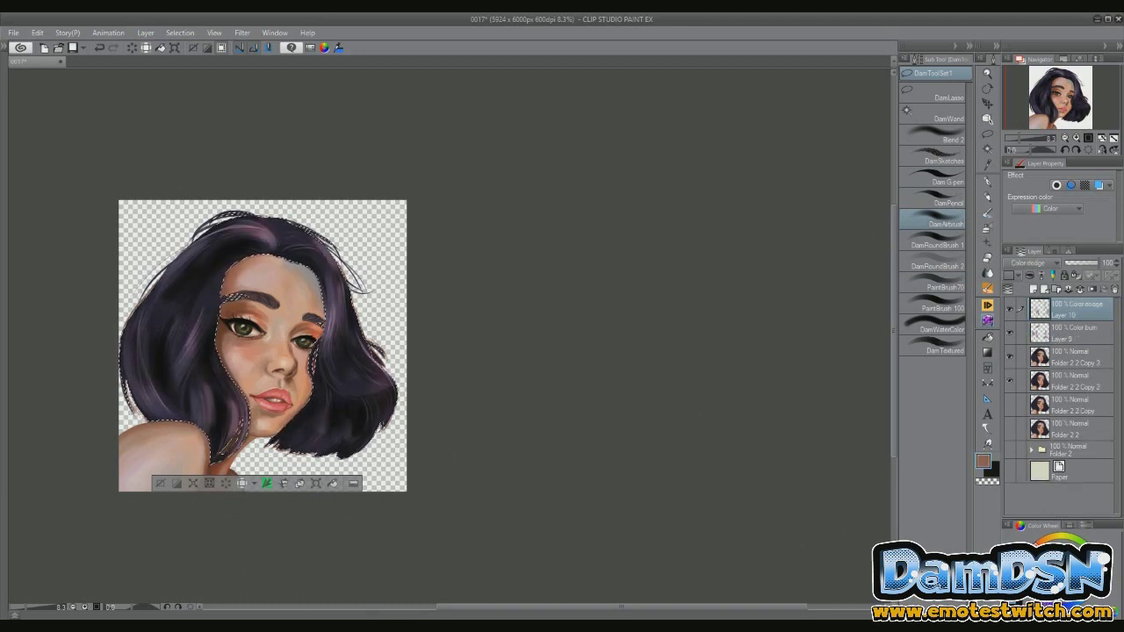
Draw fine dark and mauve hair strands on a new layer with DamPencil, and clear the selection
key("ctrl+shift+n")
left_click(935, 203)
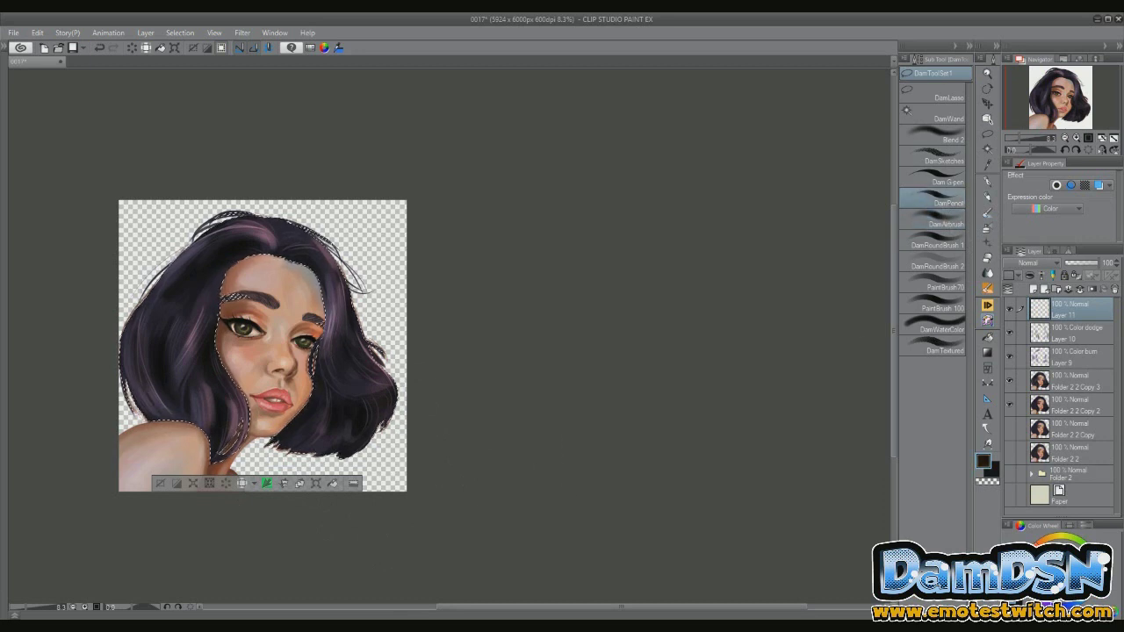
left_click(254, 238, "alt")
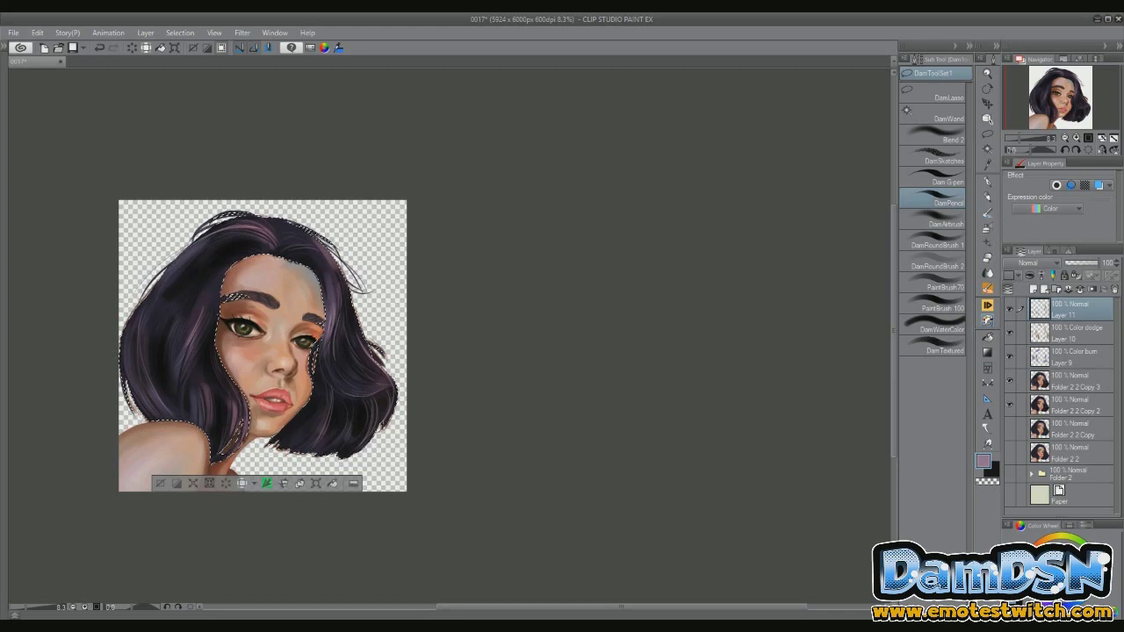
key("ctrl+d")
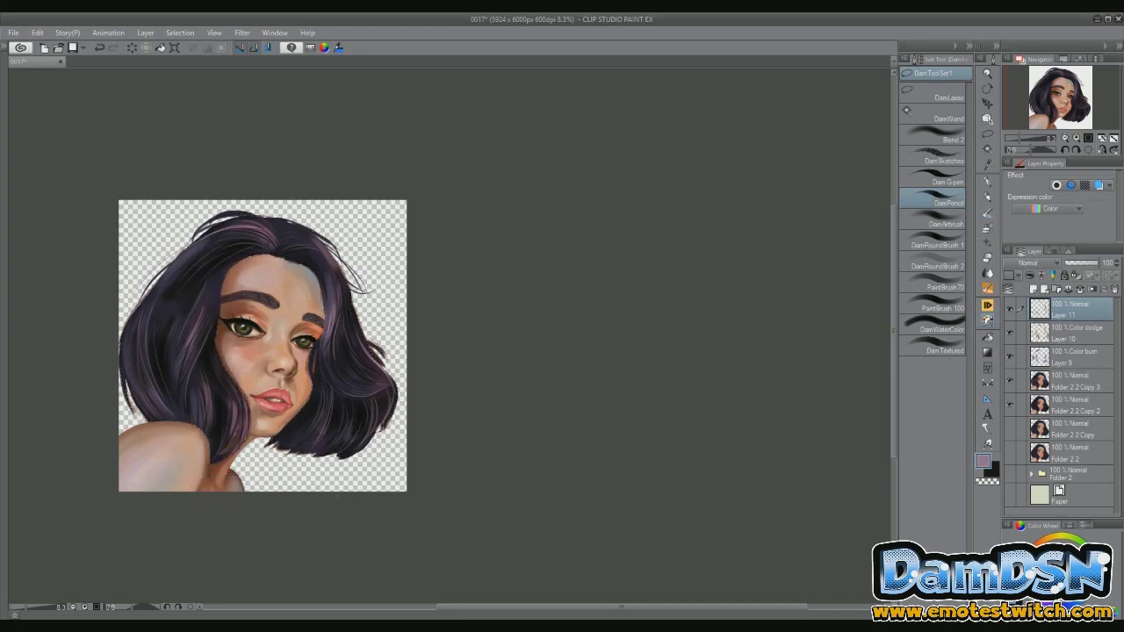
Draw loose dark hair strands over the shoulder, neck and both sides of the face with DamPencil
scroll(393, 329, "up", 2)
scroll(393, 329, "left", 3)
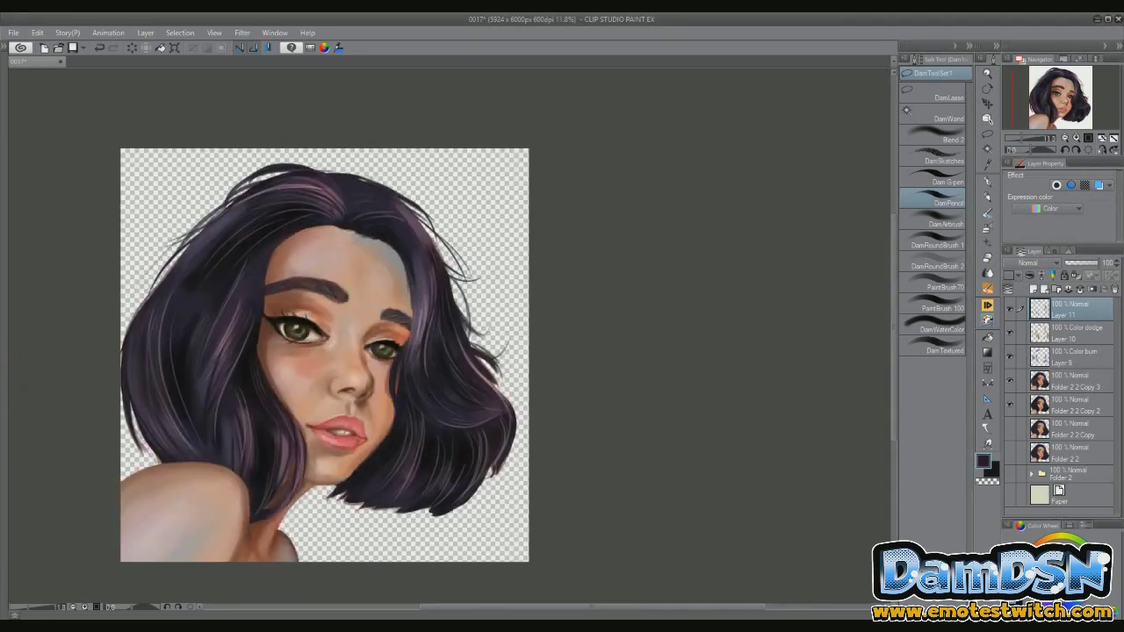
left_click_drag(230, 481, 239, 534)
left_click_drag(273, 515, 274, 535)
left_click_drag(287, 456, 290, 496)
left_click_drag(397, 370, 389, 415)
left_click_drag(263, 360, 286, 400)
left_click_drag(267, 327, 276, 362)
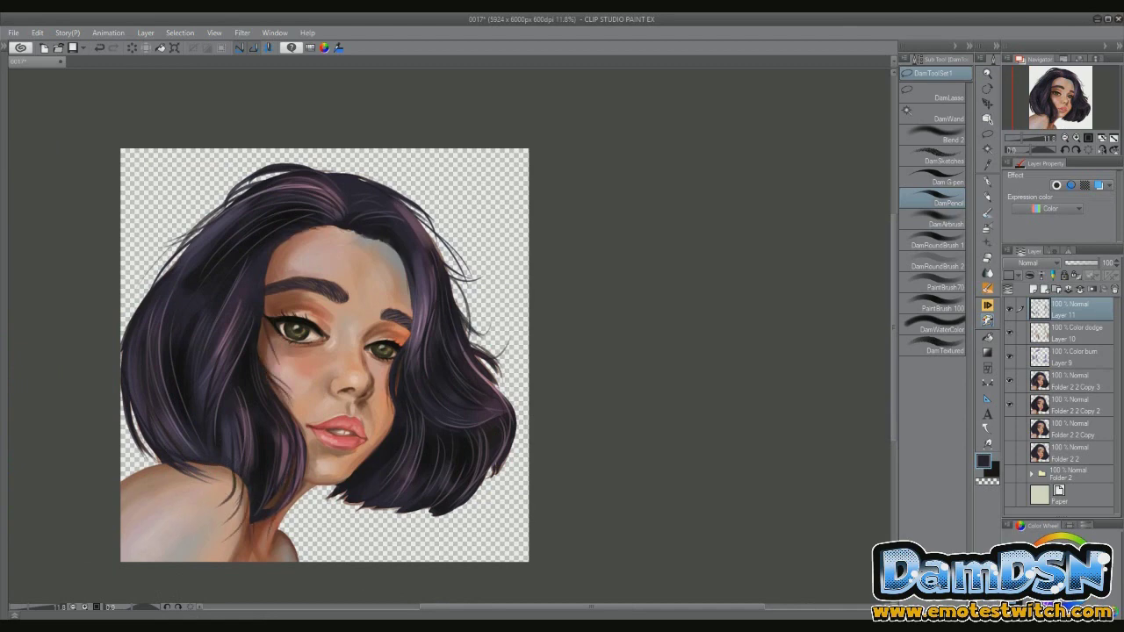
scroll(393, 329, "right", 3)
left_click_drag(397, 341, 401, 375)
Combine the visible layers into a new merged portrait layer and group the separate hair layers in a hidden folder
left_click(935, 133)
key("ctrl+shift+alt+e")
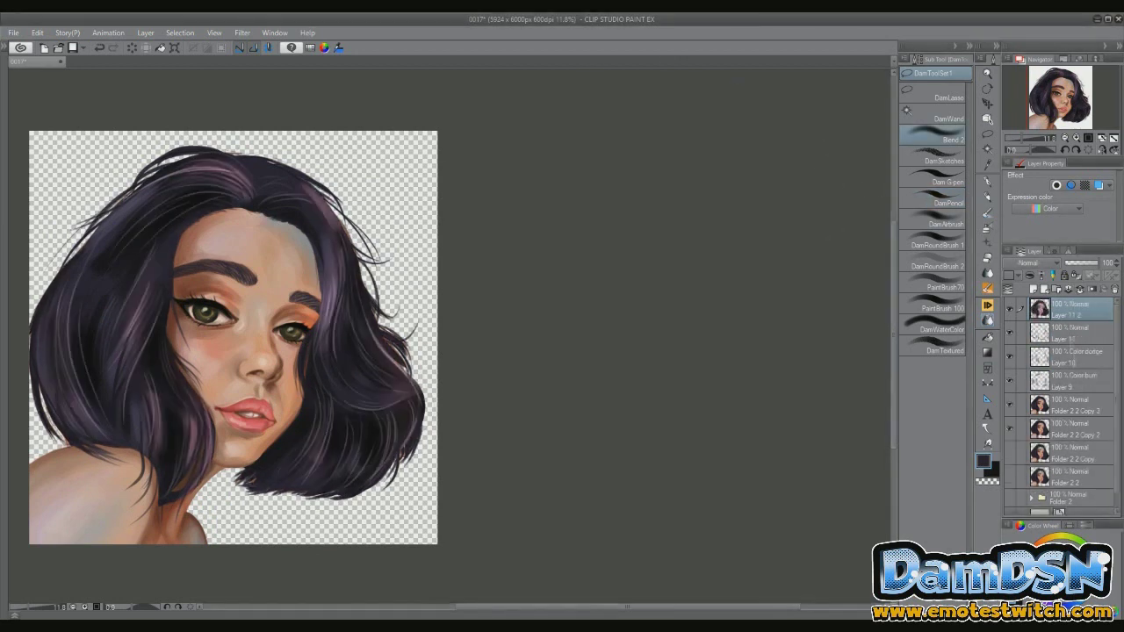
key("ctrl+g")
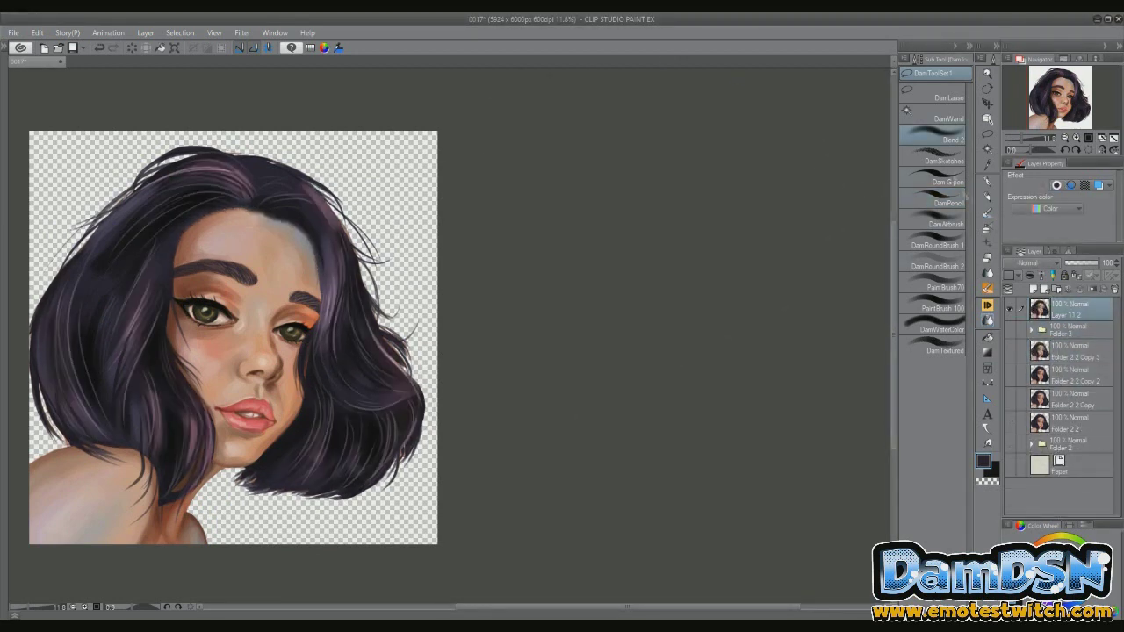
Draw thin flyaway strands over the forehead, cheek and hair outline with DamPencil, adding a new layer beneath the merged portrait
left_click(935, 198)
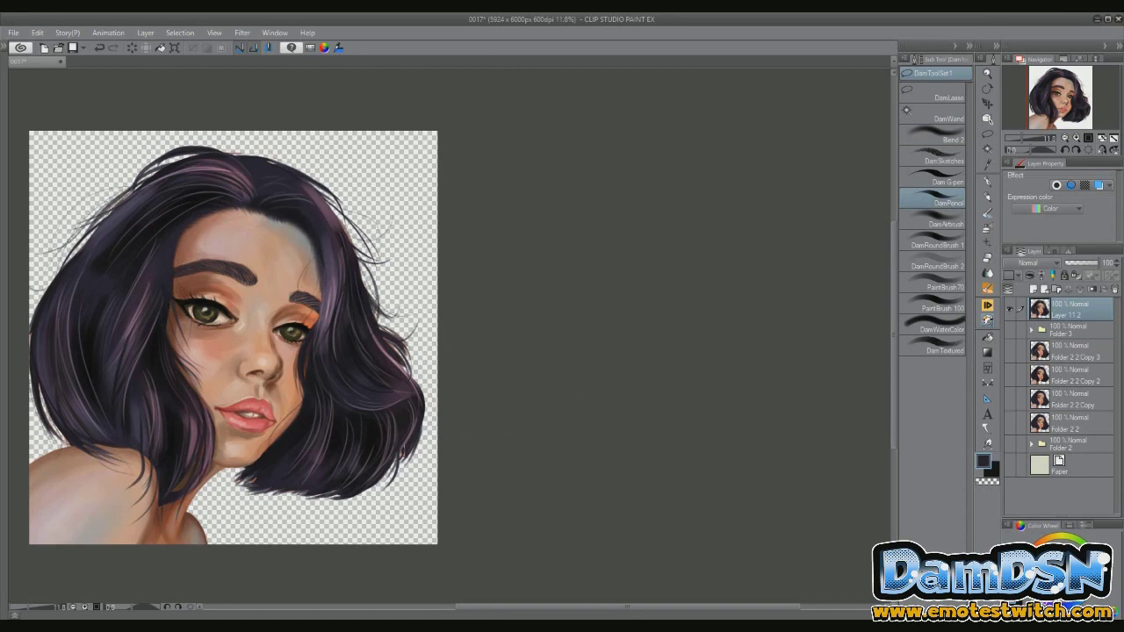
key("ctrl+minus")
key("ctrl+minus")
key("ctrl+shift+n")
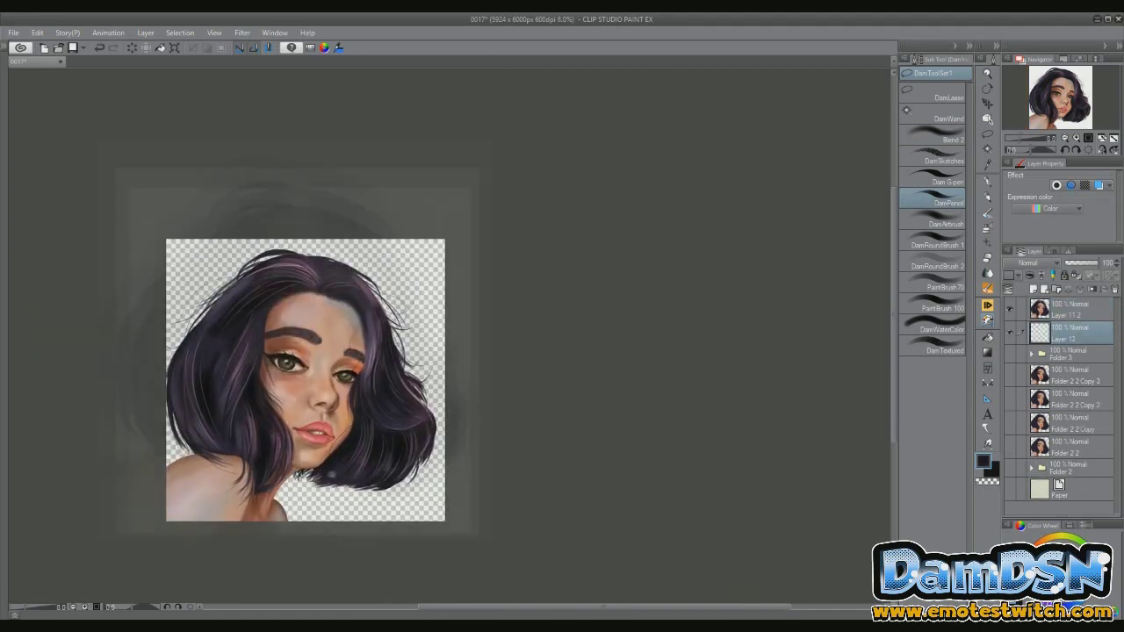
scroll(305, 380, "up", 3)
left_click(1071, 309)
scroll(305, 379, "down", 2)
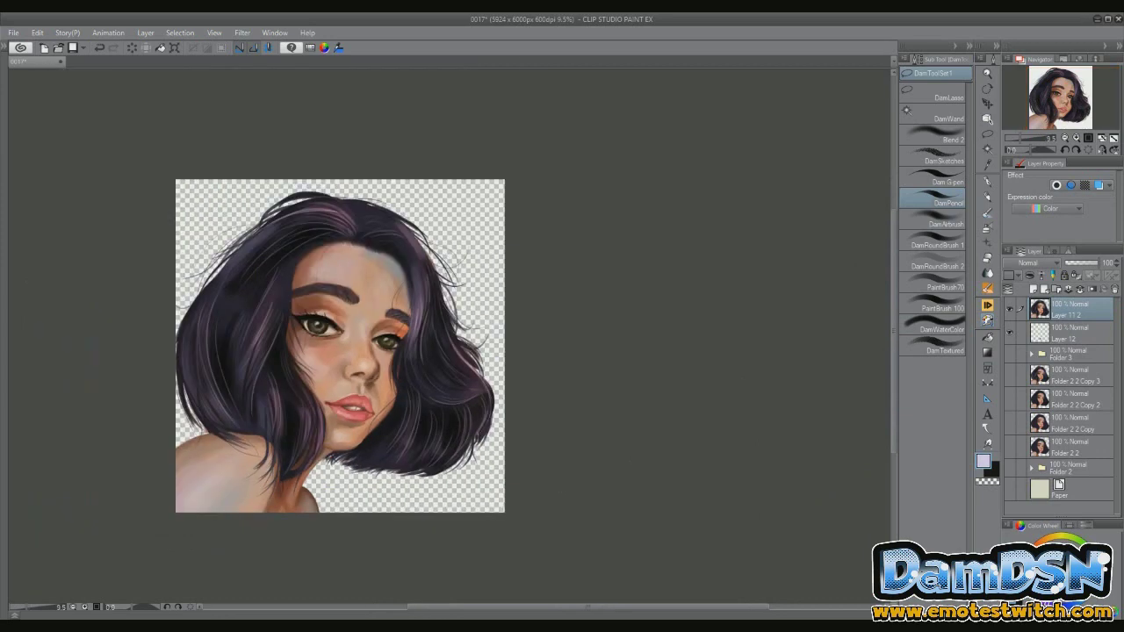
left_click(420, 299, "alt")
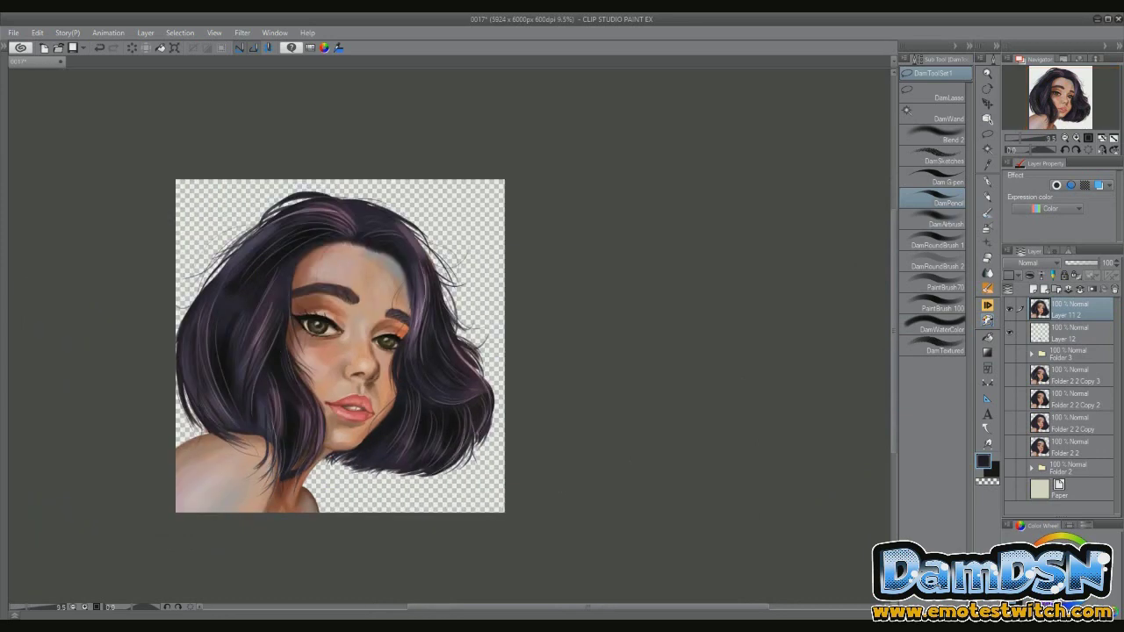
Strengthen the portrait's contrast and colour with a tonal correction, and add a fresh layer beneath it
scroll(419, 298, "up", 3)
scroll(420, 299, "down", 3)
key("Tab")
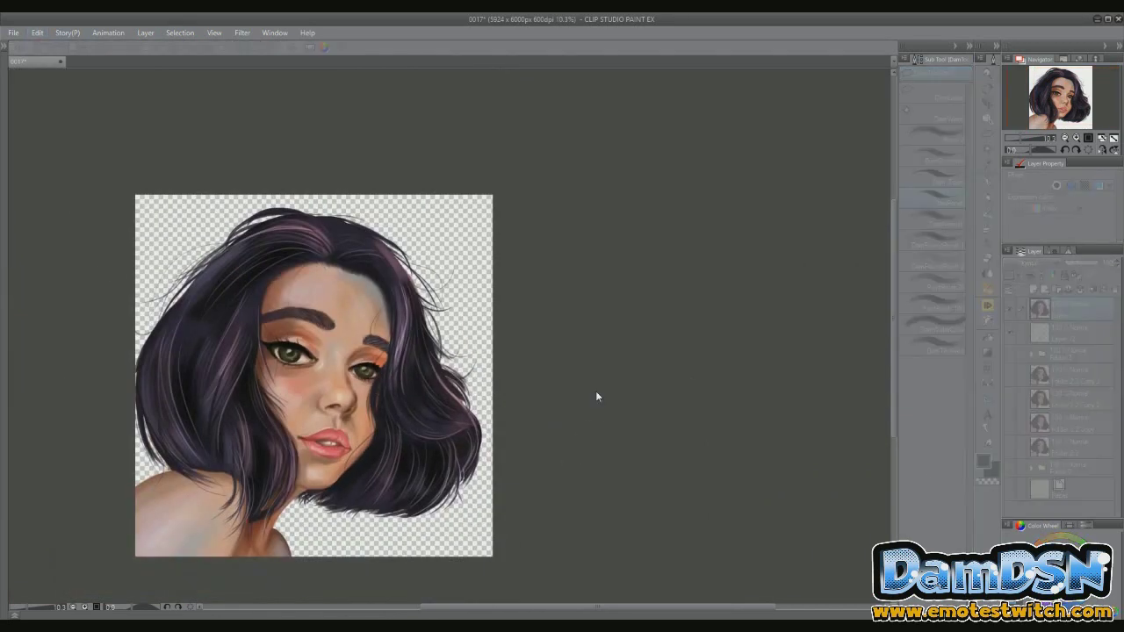
key("Tab")
key("Tab")
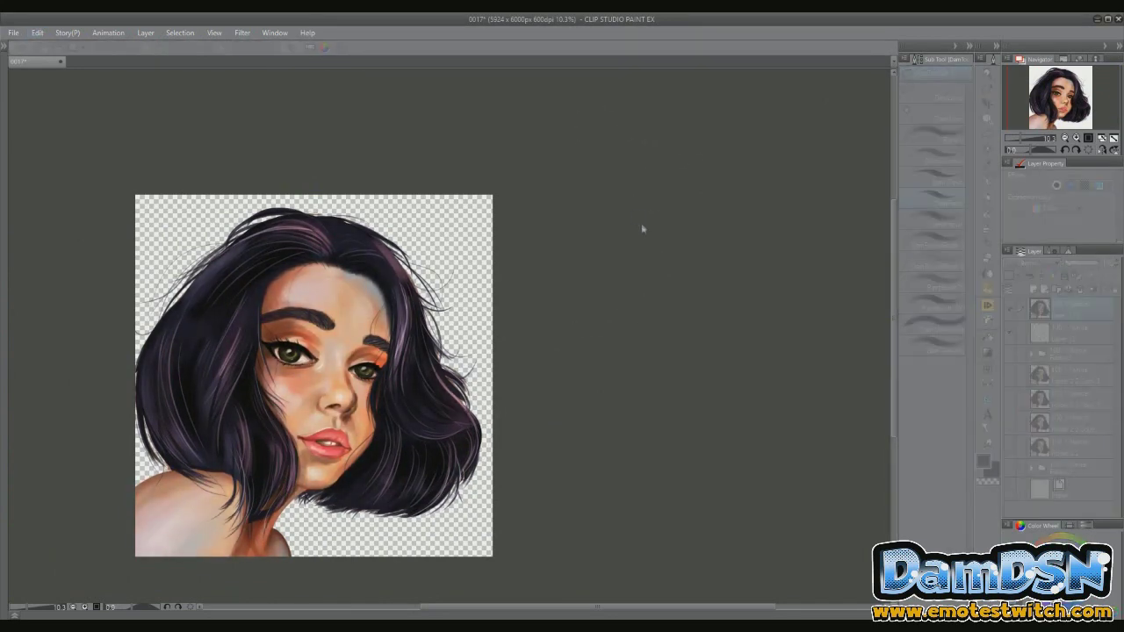
key("Tab")
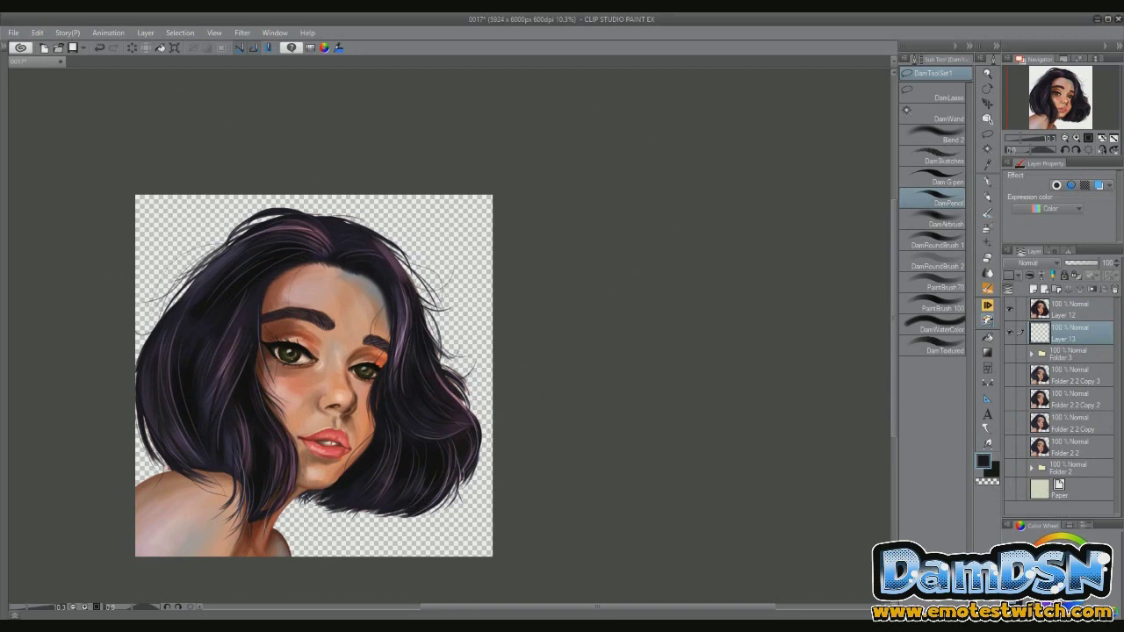
Add finishing strokes around the hair's outer edge and the base of the neck on the layer beneath the portrait
left_click_drag(474, 211, 395, 281)
mouse_move(474, 369)
left_mouse_down()
mouse_move(351, 527)
mouse_move(447, 351)
left_mouse_up()
left_click_drag(150, 469, 549, 571)
key("p")
mouse_move(286, 538)
left_mouse_down()
mouse_move(306, 532)
mouse_move(299, 541)
left_mouse_up()
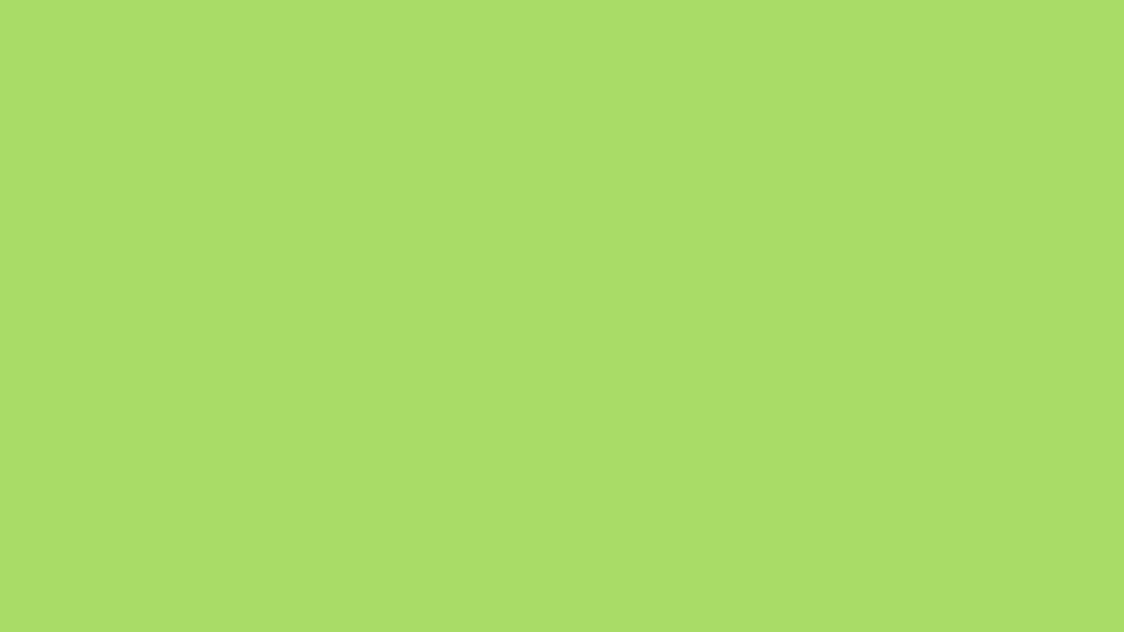